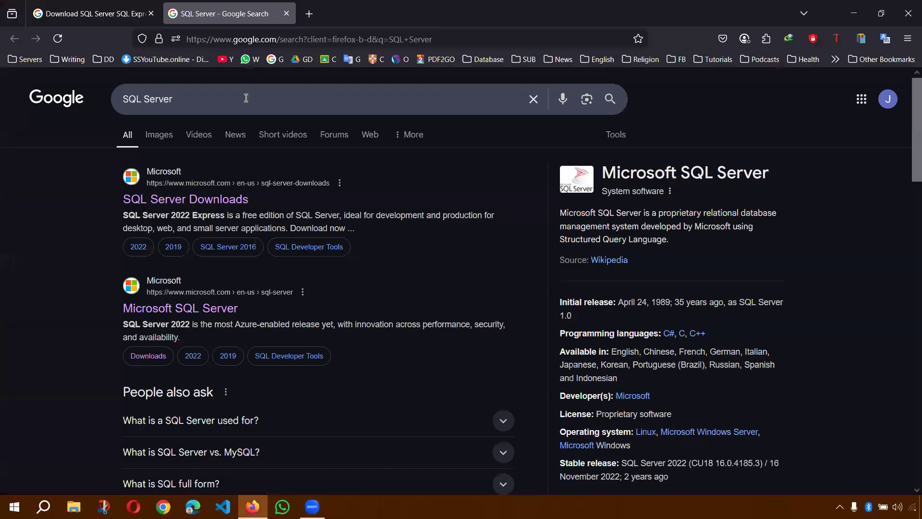
Compare the Google results for "Download SQL Server SQL Express" with those for "SQL Server".
{"action": "left_click", "coordinate": [81, 11]}
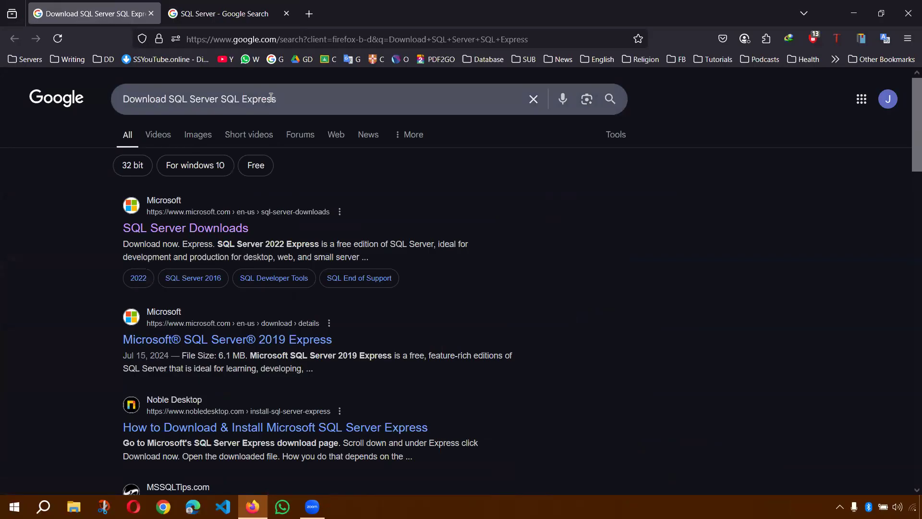
{"action": "left_click", "coordinate": [220, 12]}
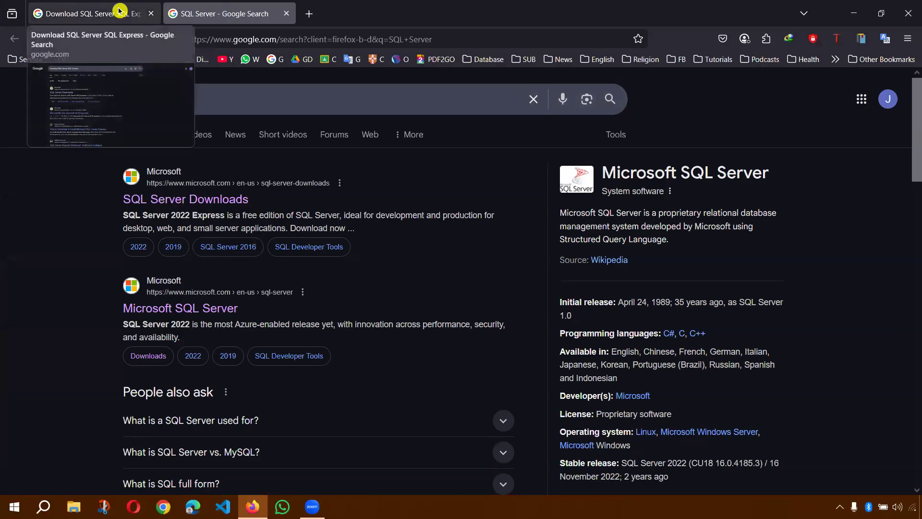
{"action": "left_click", "coordinate": [77, 10]}
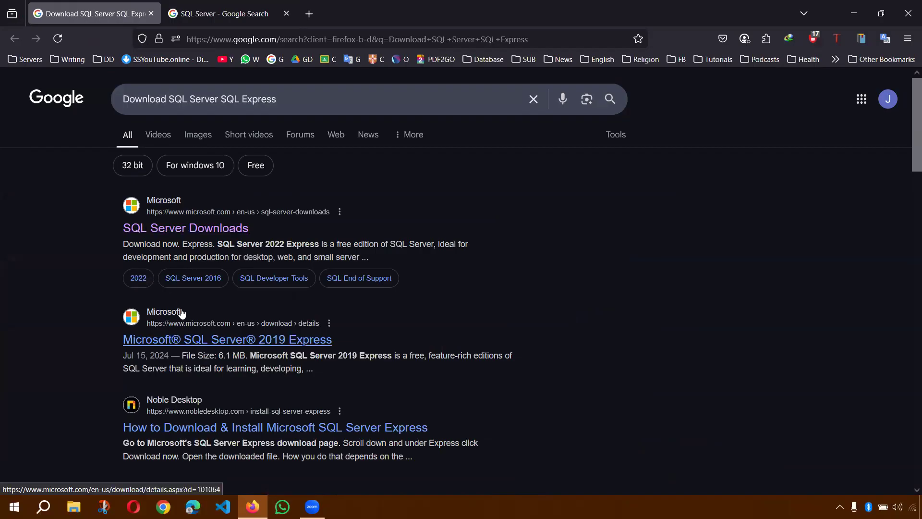
{"action": "left_click", "coordinate": [232, 13]}
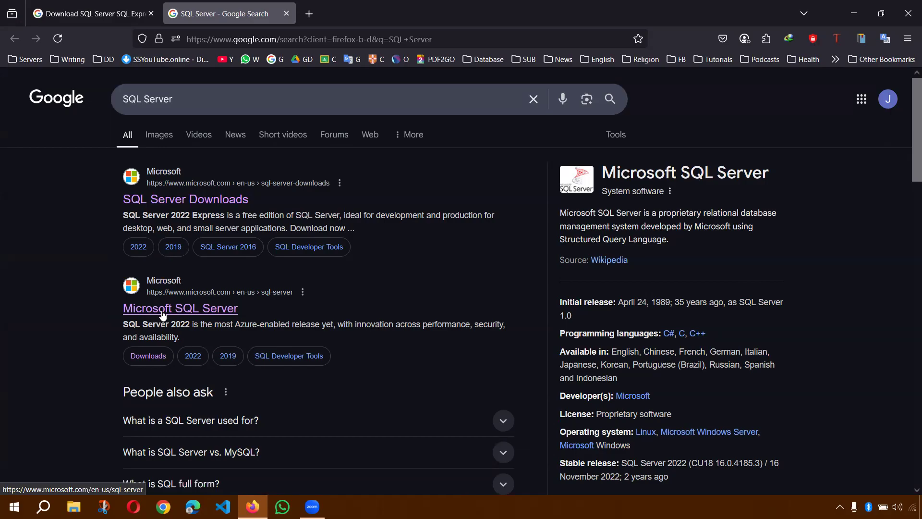
Open the Microsoft SQL Server search result in a separate tab and switch to it.
{"action": "right_click", "coordinate": [200, 313]}
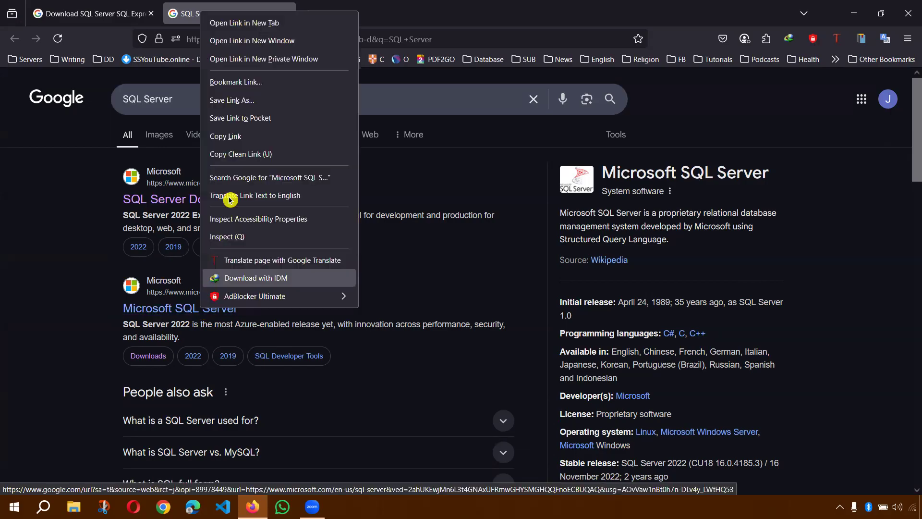
{"action": "left_click", "coordinate": [226, 20]}
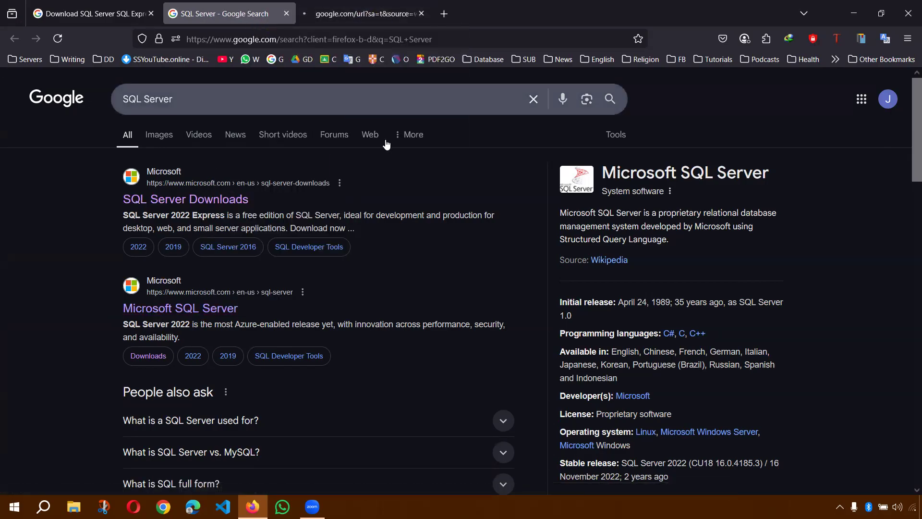
{"action": "left_click", "coordinate": [359, 11]}
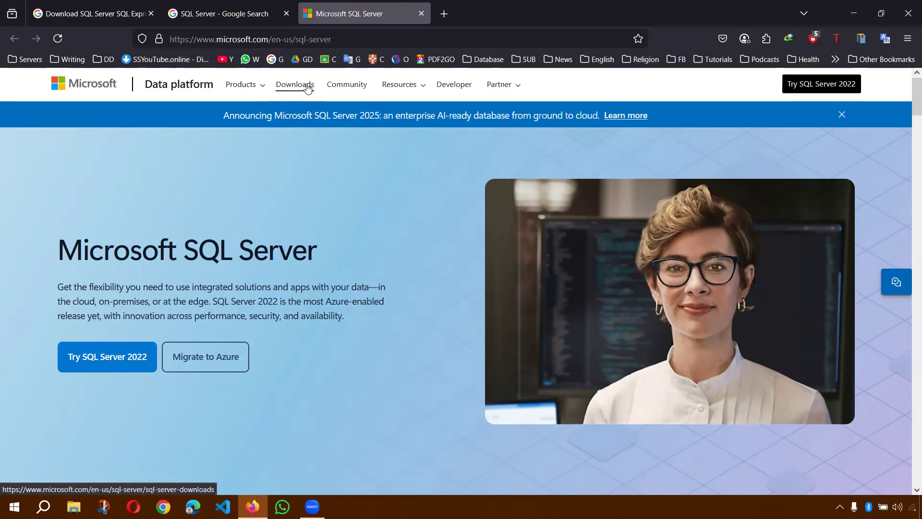
Open the SQL Server Downloads page both from the search result and from the Microsoft SQL Server site.
{"action": "left_click", "coordinate": [221, 11]}
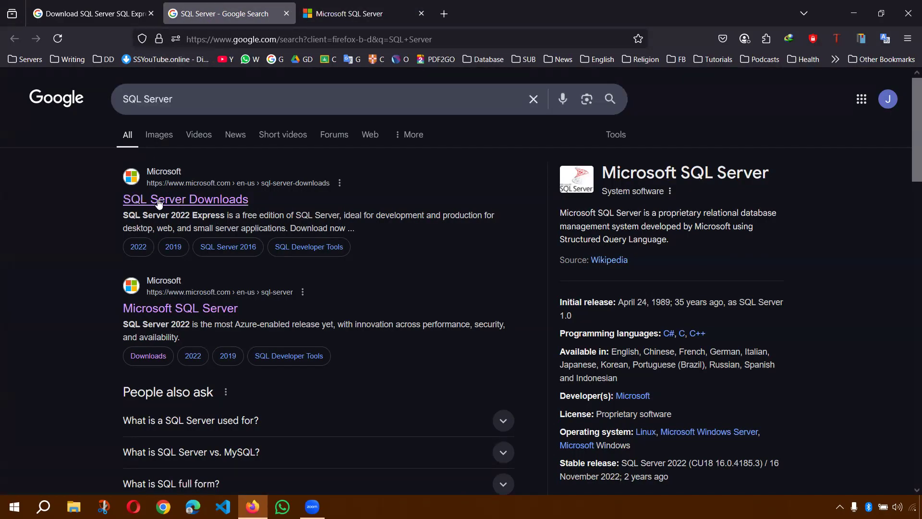
{"action": "left_click", "coordinate": [190, 203]}
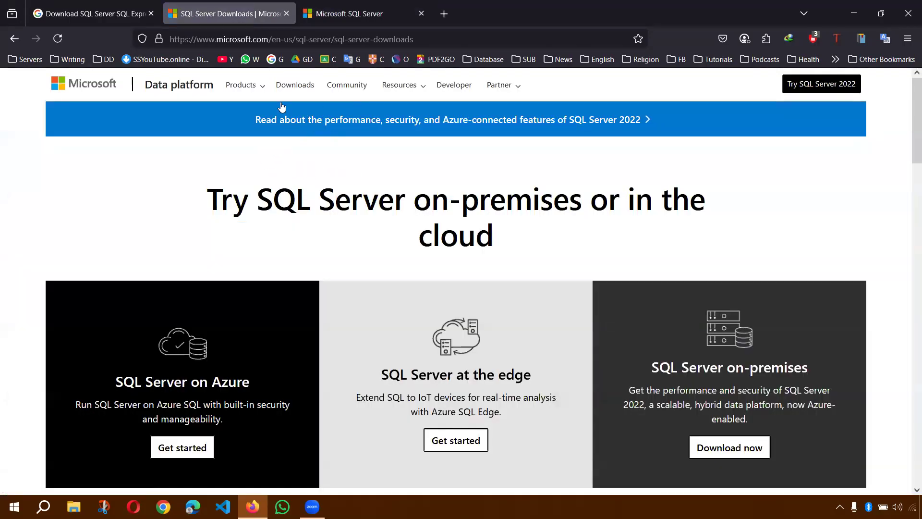
{"action": "left_click", "coordinate": [331, 13]}
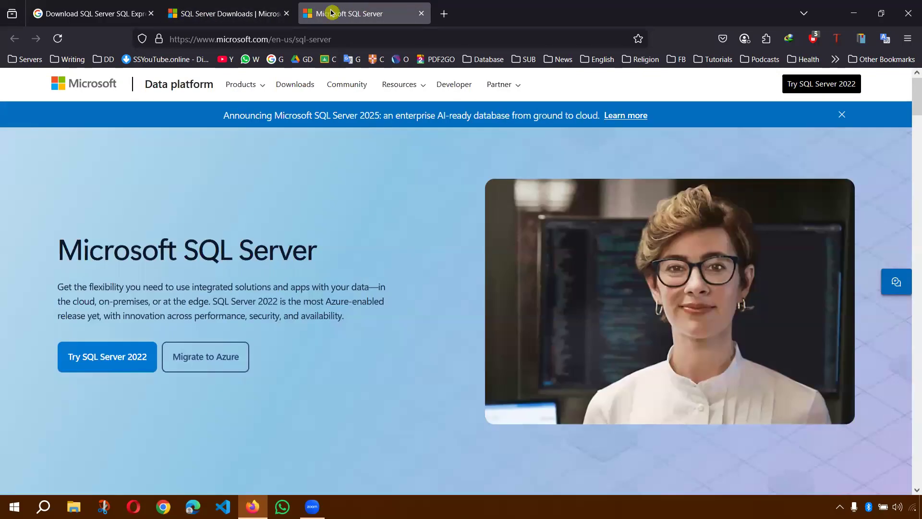
{"action": "left_click", "coordinate": [294, 86]}
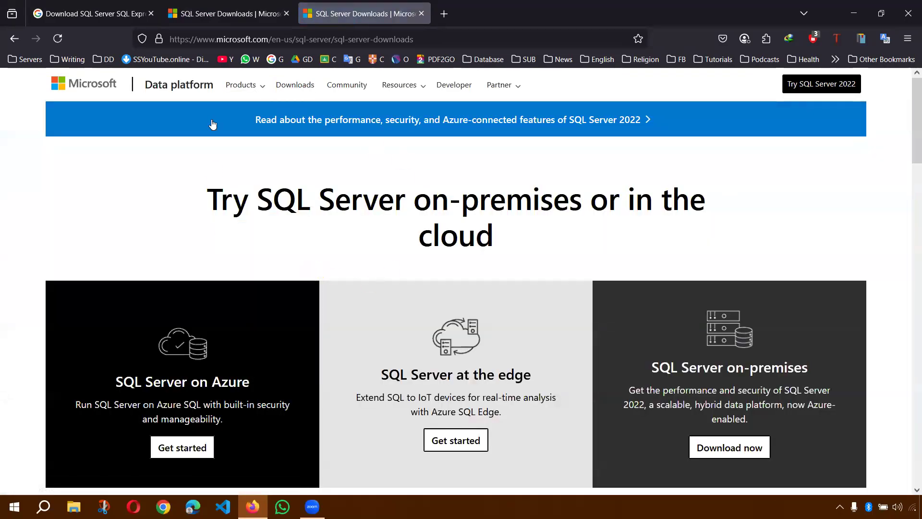
Examine the SQL Server Downloads page for the offered editions, installation platforms, tools and connectors.
{"action": "left_click", "coordinate": [206, 10]}
{"action": "left_click", "coordinate": [226, 142]}
{"action": "left_click", "coordinate": [310, 11]}
{"action": "left_click", "coordinate": [337, 267]}
{"action": "left_click", "coordinate": [432, 180]}
{"action": "scroll", "coordinate": [484, 194], "scroll_direction": "down", "scroll_amount": 3}
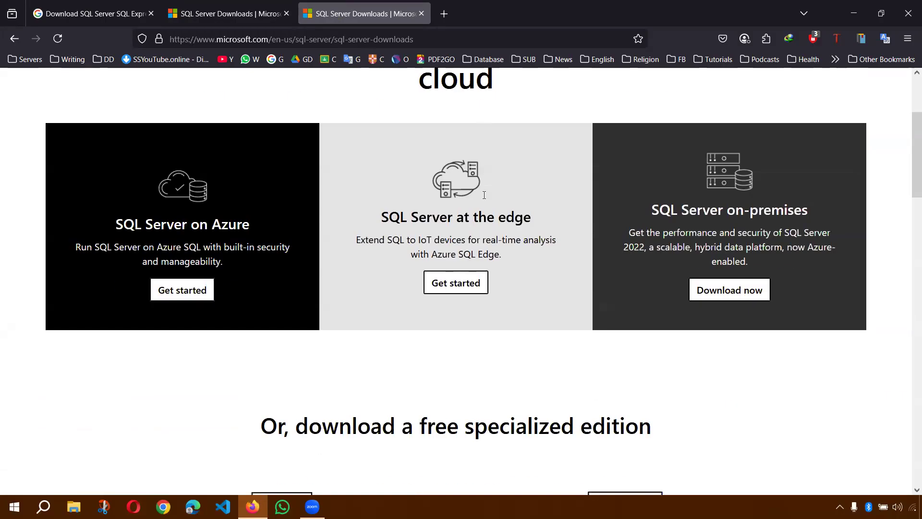
{"action": "left_click", "coordinate": [485, 197]}
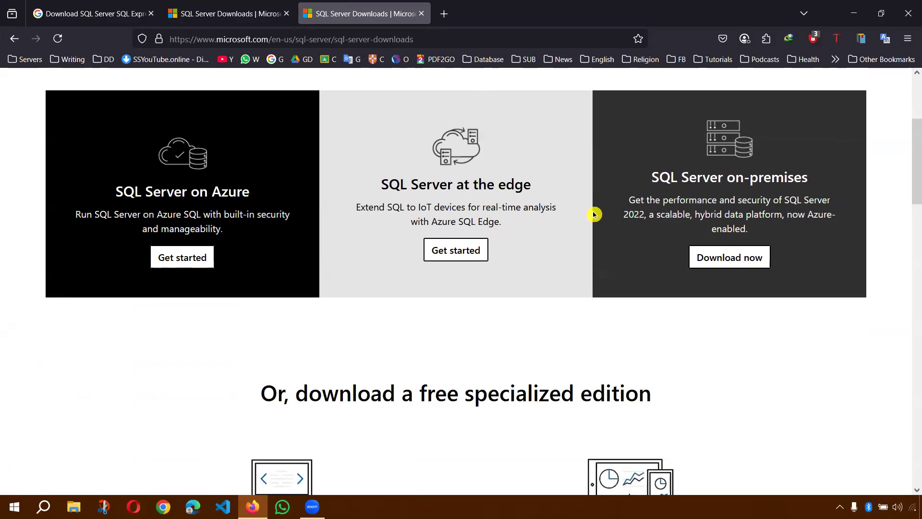
{"action": "scroll", "coordinate": [600, 231], "scroll_direction": "down", "scroll_amount": 6}
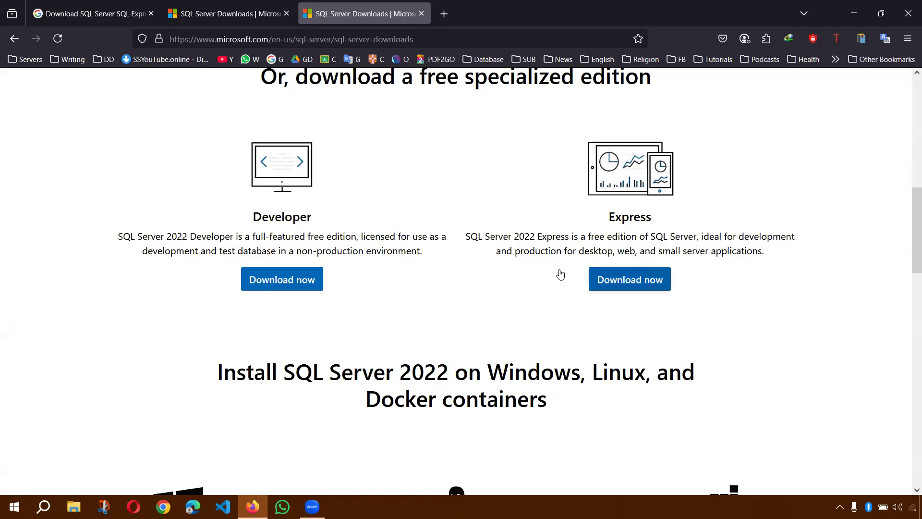
{"action": "scroll", "coordinate": [481, 248], "scroll_direction": "down", "scroll_amount": 4}
{"action": "scroll", "coordinate": [481, 248], "scroll_direction": "down", "scroll_amount": 13}
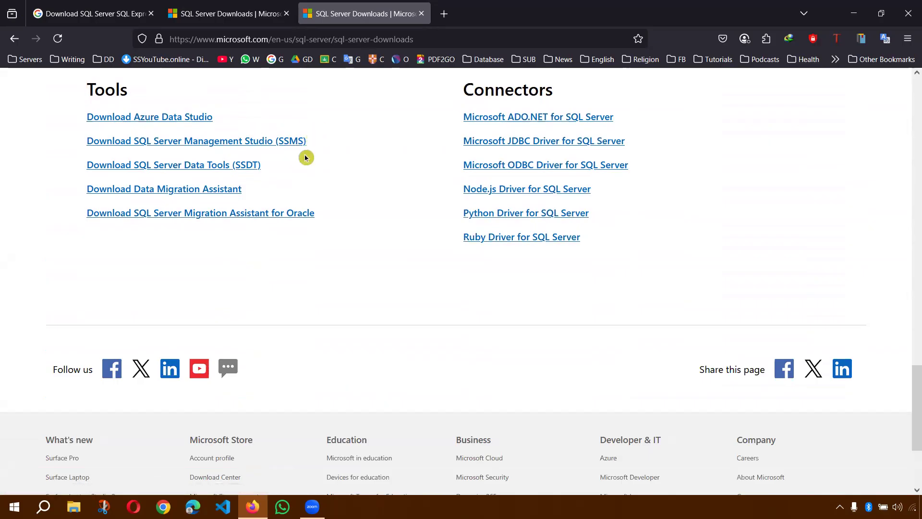
{"action": "scroll", "coordinate": [321, 174], "scroll_direction": "down", "scroll_amount": 1}
{"action": "scroll", "coordinate": [322, 174], "scroll_direction": "up", "scroll_amount": 2}
{"action": "scroll", "coordinate": [301, 204], "scroll_direction": "up", "scroll_amount": 6}
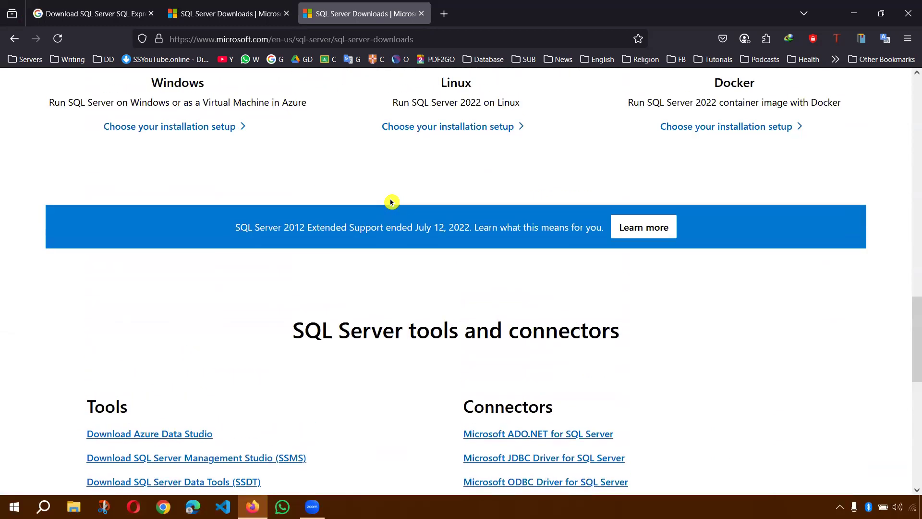
{"action": "scroll", "coordinate": [587, 208], "scroll_direction": "up", "scroll_amount": 5}
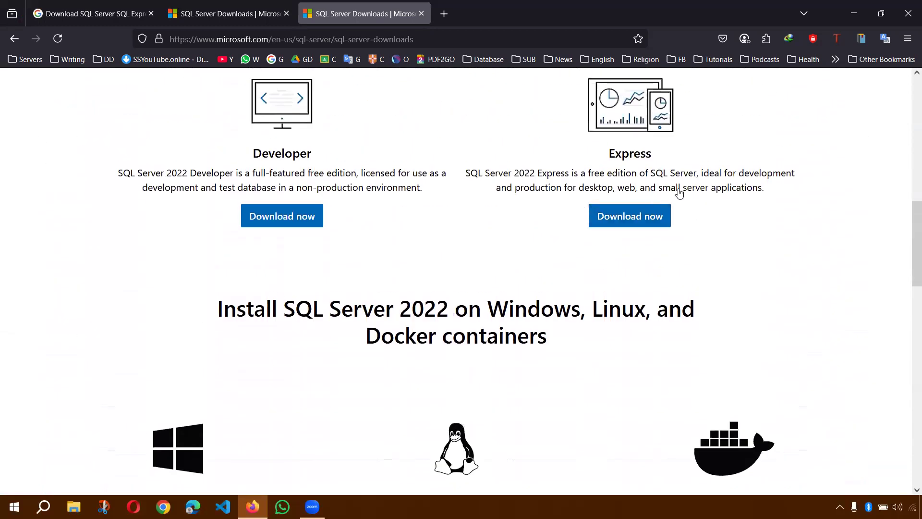
Request the SQL Server 2022 Express download and dismiss the duplicate download dialog.
{"action": "left_click", "coordinate": [635, 219]}
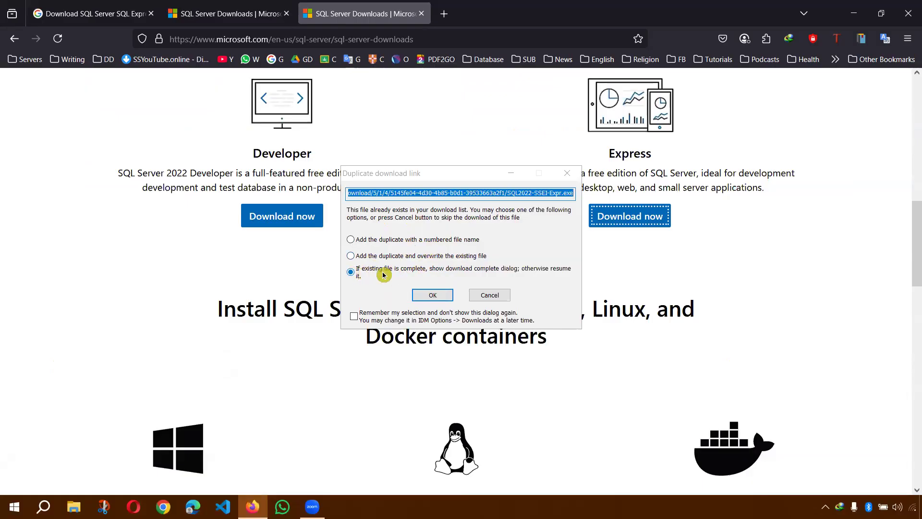
{"action": "left_click", "coordinate": [568, 174]}
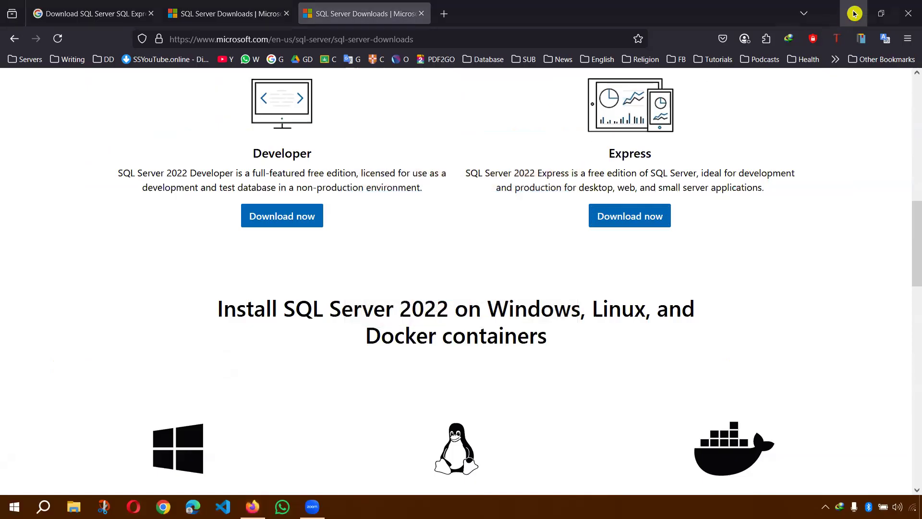
Open the SQL Server 2022 folder on the desktop and launch the SQL2022-SSEI-Expr.exe installer.
{"action": "left_click", "coordinate": [852, 14]}
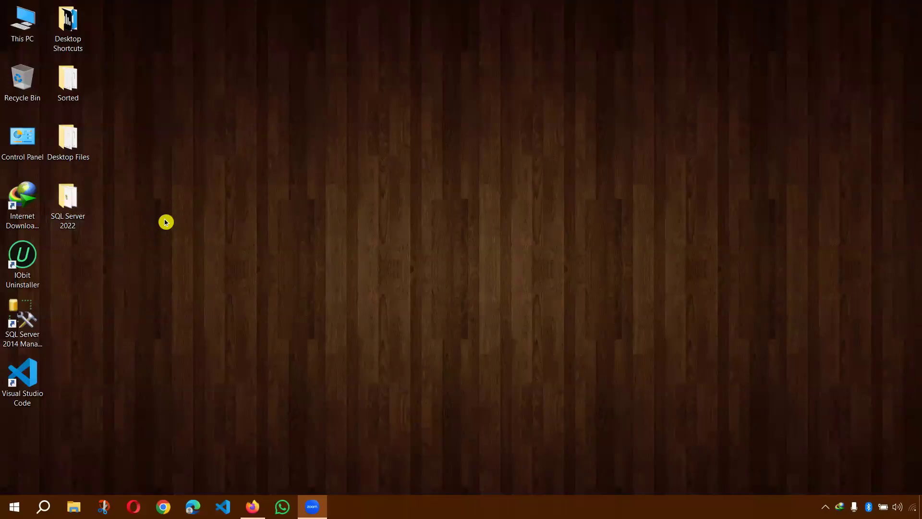
{"action": "double_click", "coordinate": [67, 196]}
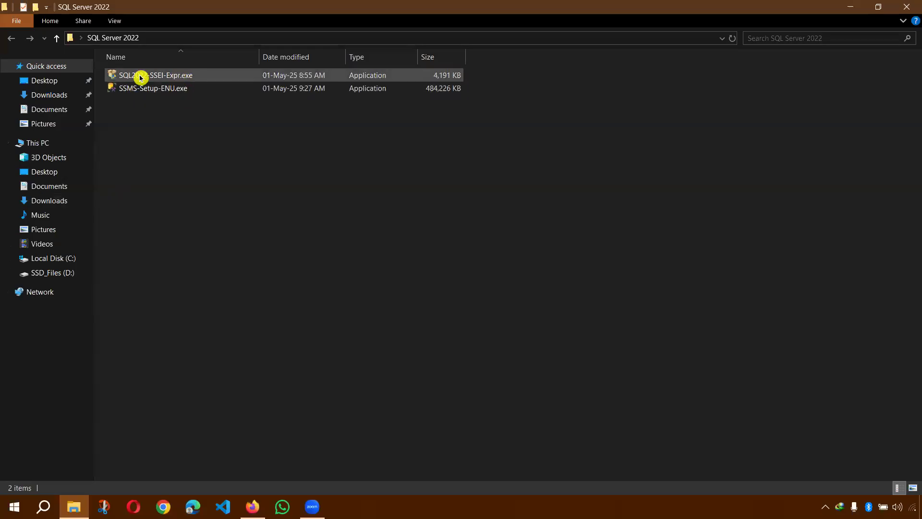
{"action": "left_click", "coordinate": [132, 77]}
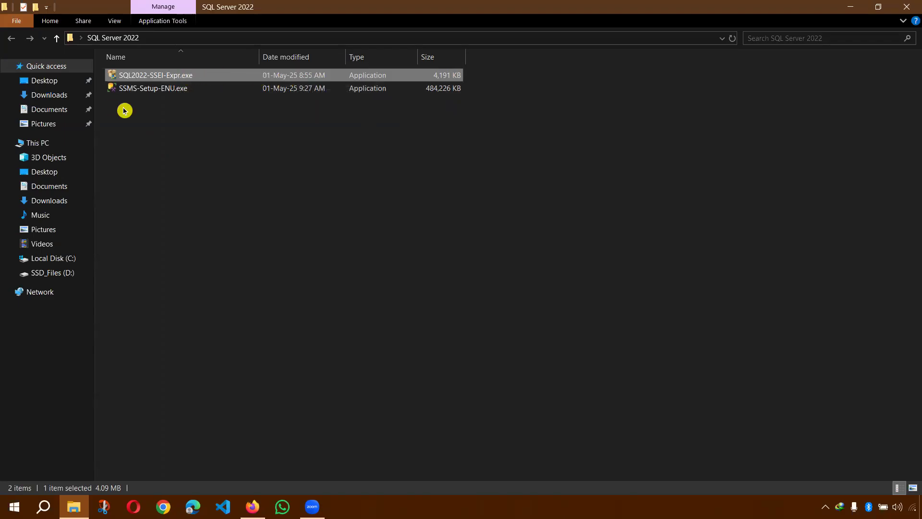
{"action": "left_click", "coordinate": [144, 91]}
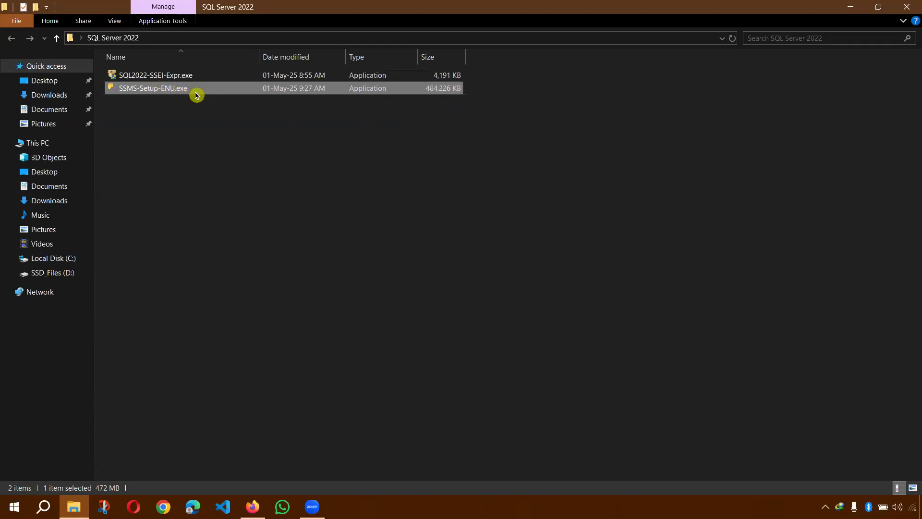
{"action": "left_click", "coordinate": [170, 77]}
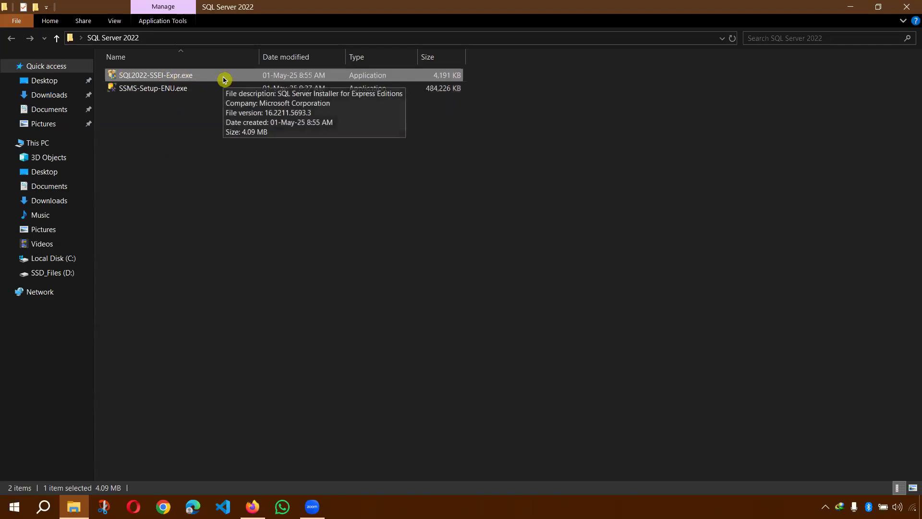
{"action": "left_click", "coordinate": [153, 78]}
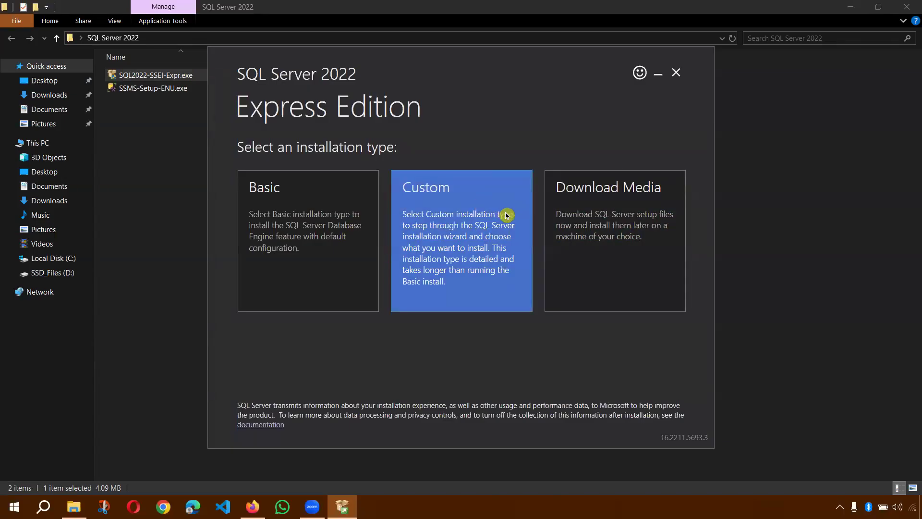
Choose the Custom installation type and start the install with C:\SQL2022 as the media location.
{"action": "left_click", "coordinate": [457, 246]}
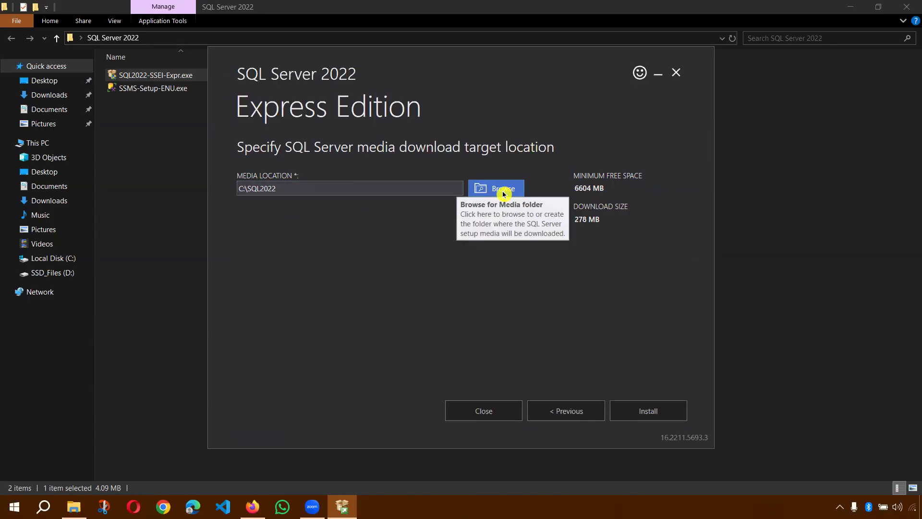
{"action": "left_click", "coordinate": [644, 413]}
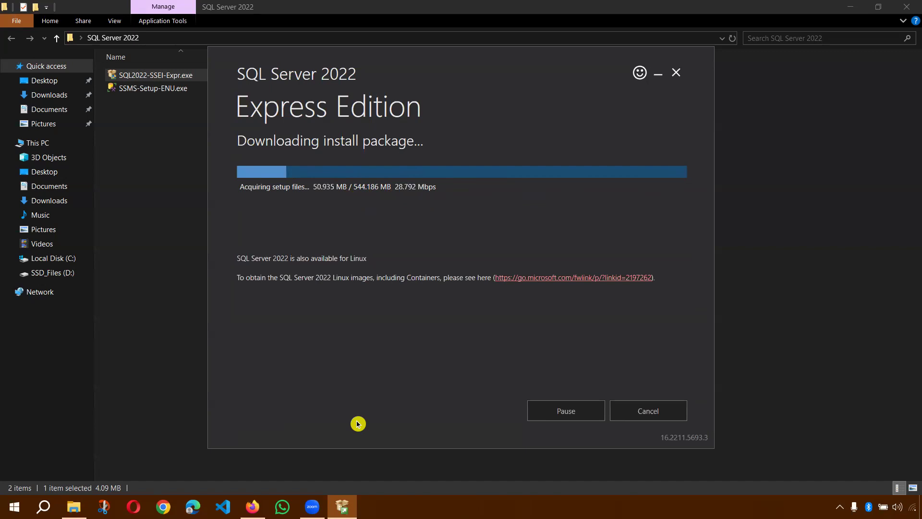
Minimize the SQL Server 2022 folder window to clear the desktop.
{"action": "key", "text": "alt+Tab"}
{"action": "scroll", "coordinate": [634, 221], "scroll_direction": "up", "scroll_amount": 1}
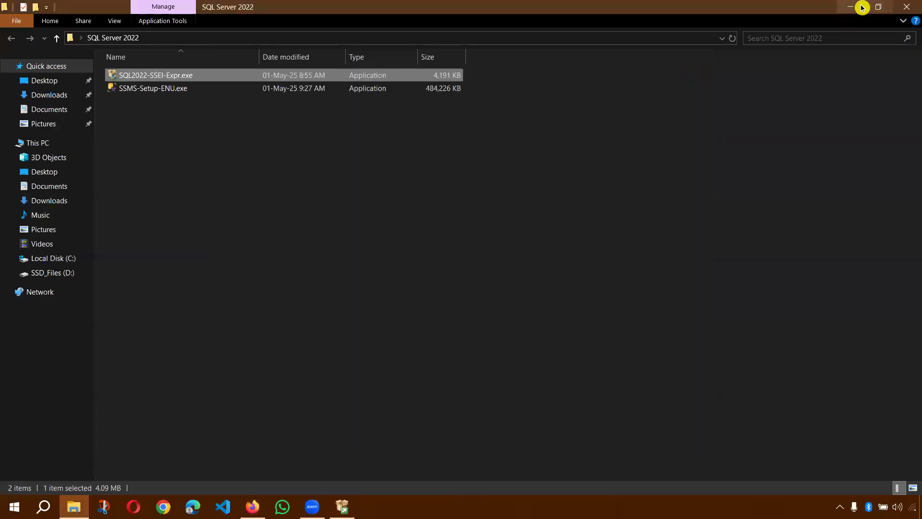
{"action": "left_click", "coordinate": [862, 7]}
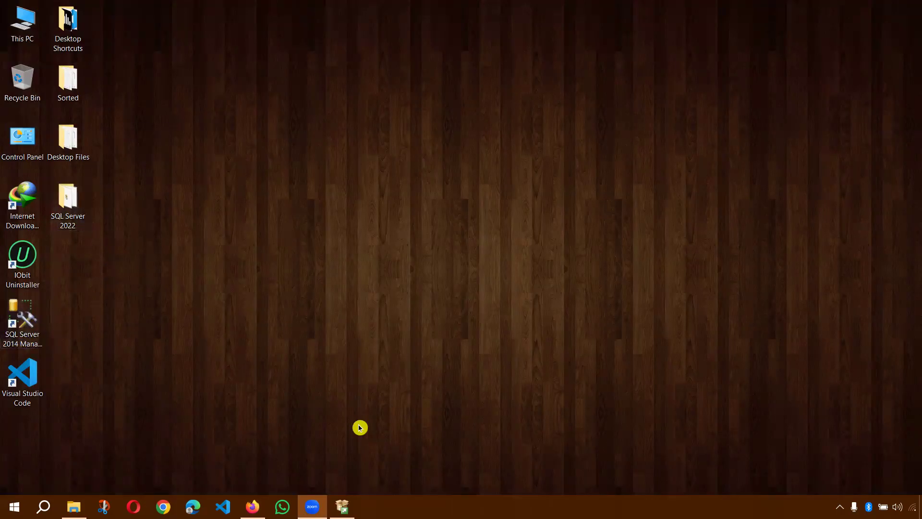
{"action": "key", "text": "alt+Tab"}
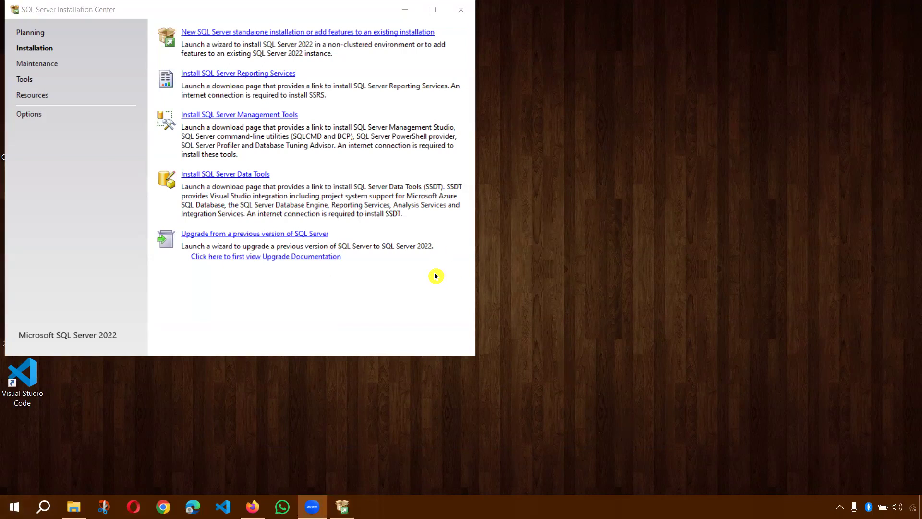
Move the SQL Server Installation Center to mid-screen and launch a new SQL Server standalone installation.
{"action": "left_click_drag", "start_coordinate": [62, 9], "coordinate": [222, 74]}
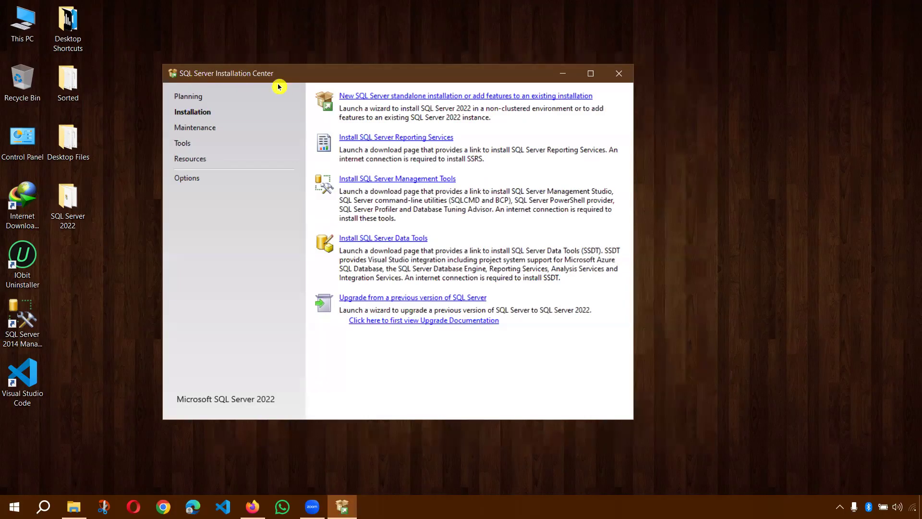
{"action": "left_click_drag", "start_coordinate": [433, 75], "coordinate": [476, 92]}
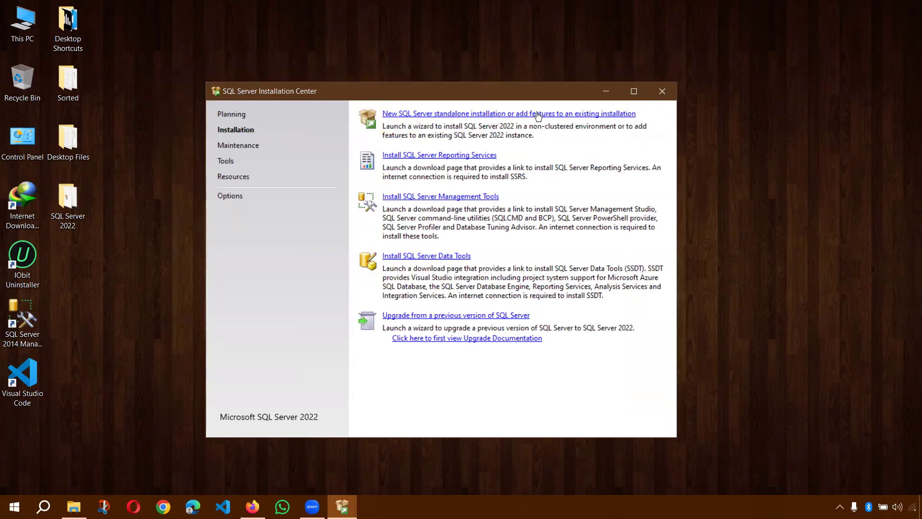
{"action": "left_click", "coordinate": [413, 115]}
{"action": "left_click", "coordinate": [391, 154]}
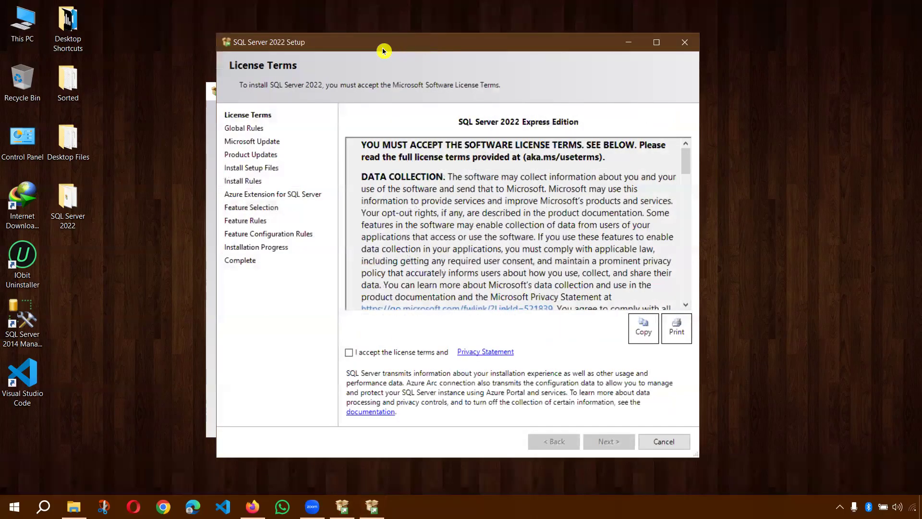
Reposition the SQL Server 2022 Setup window and accept the license terms.
{"action": "left_click_drag", "start_coordinate": [364, 50], "coordinate": [353, 27]}
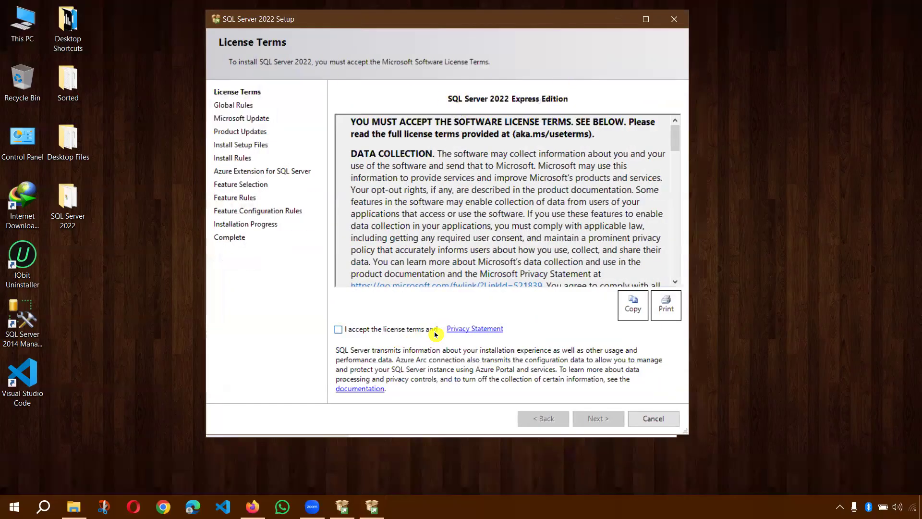
{"action": "left_click", "coordinate": [339, 330]}
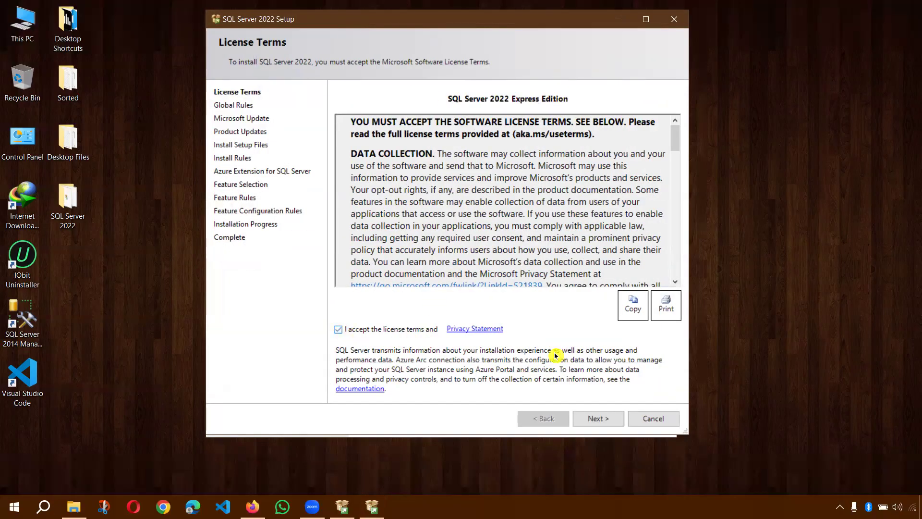
Continue setup without Microsoft Update checks and exclude the Azure Extension for SQL Server from the installation.
{"action": "left_click", "coordinate": [599, 420]}
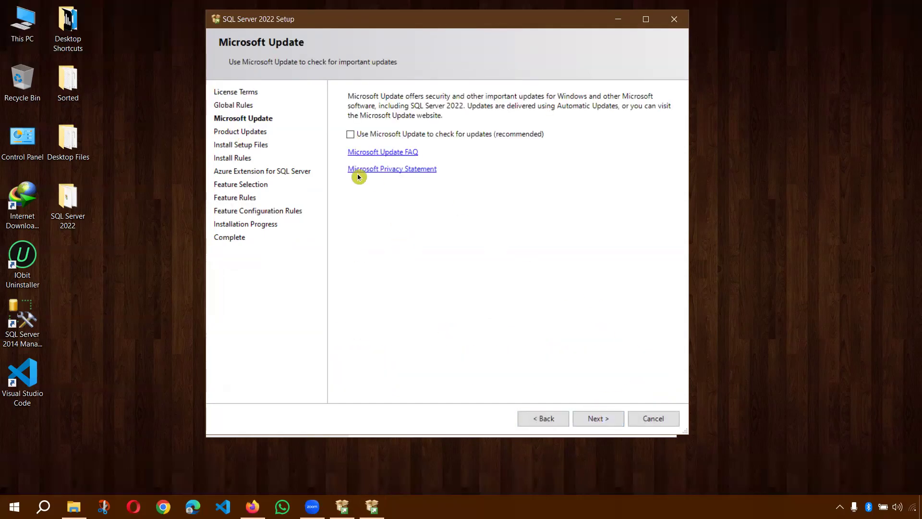
{"action": "left_click", "coordinate": [598, 417]}
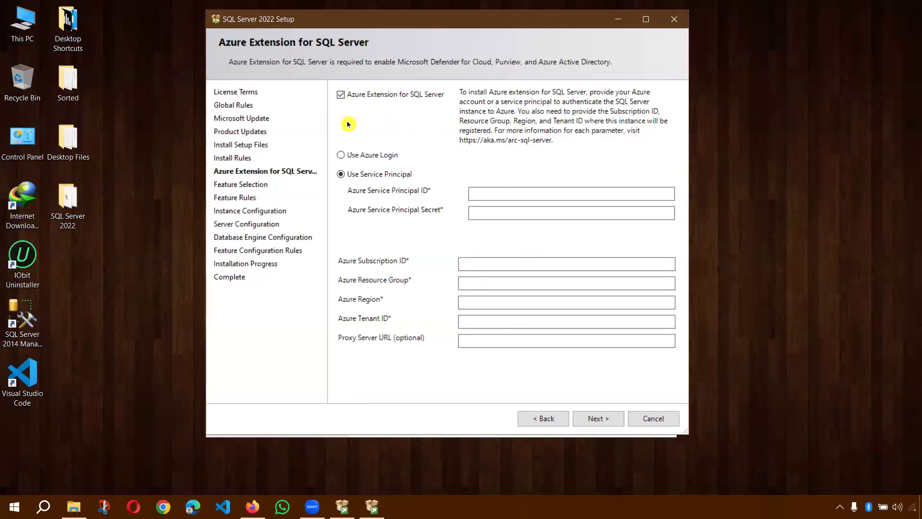
{"action": "left_click", "coordinate": [340, 97]}
{"action": "left_click", "coordinate": [339, 96]}
{"action": "left_click", "coordinate": [341, 97]}
{"action": "left_click", "coordinate": [341, 97]}
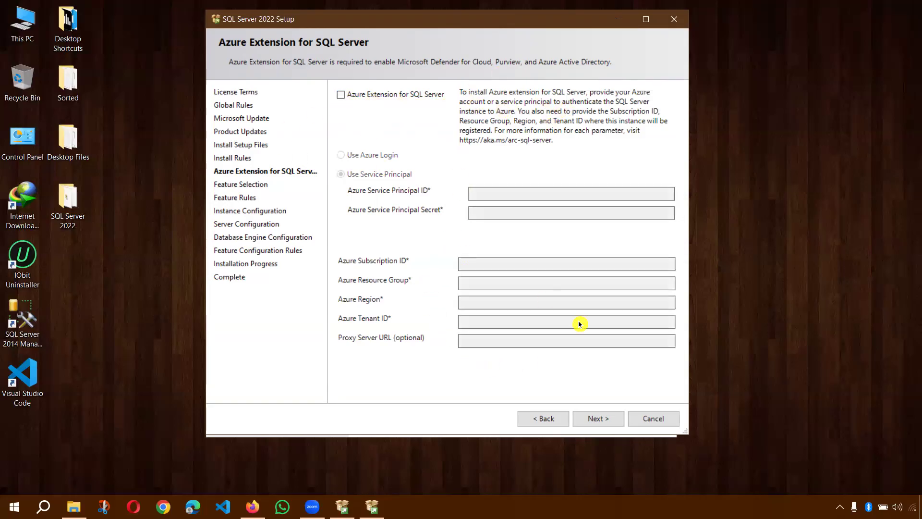
{"action": "left_click", "coordinate": [609, 416]}
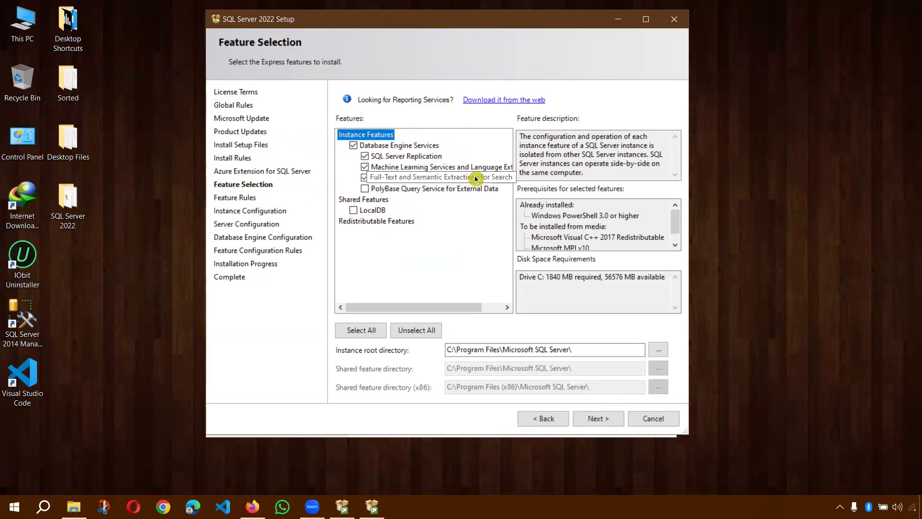
Select all available features for installation and configure the server as the default instance.
{"action": "left_click", "coordinate": [362, 331]}
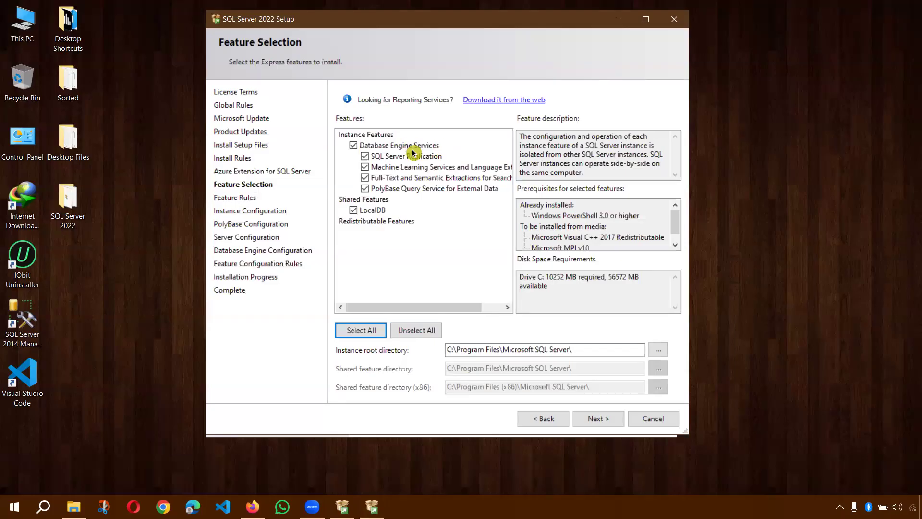
{"action": "left_click", "coordinate": [593, 420]}
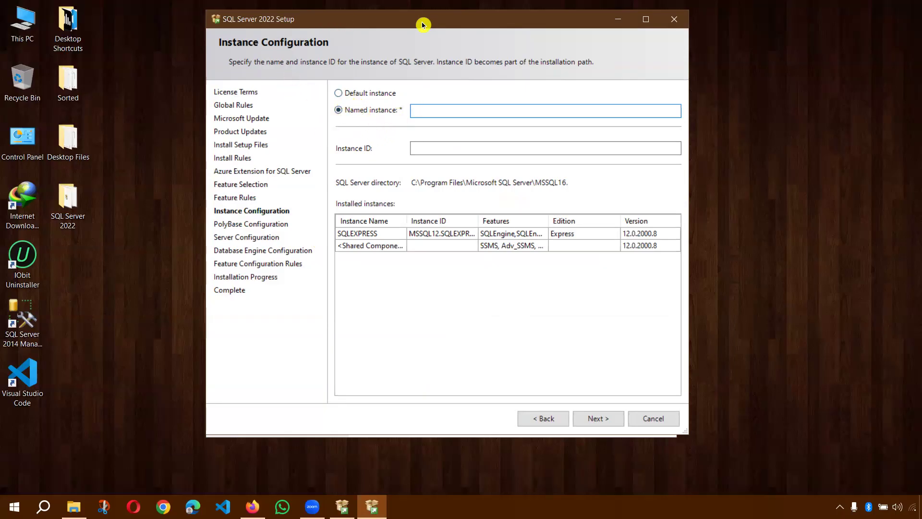
{"action": "left_click_drag", "start_coordinate": [423, 24], "coordinate": [420, 30]}
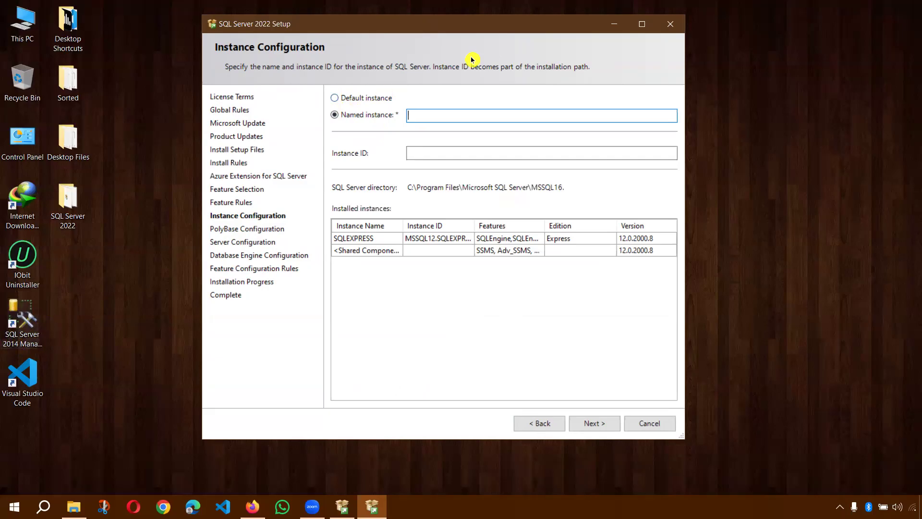
{"action": "left_click_drag", "start_coordinate": [397, 28], "coordinate": [425, 46]}
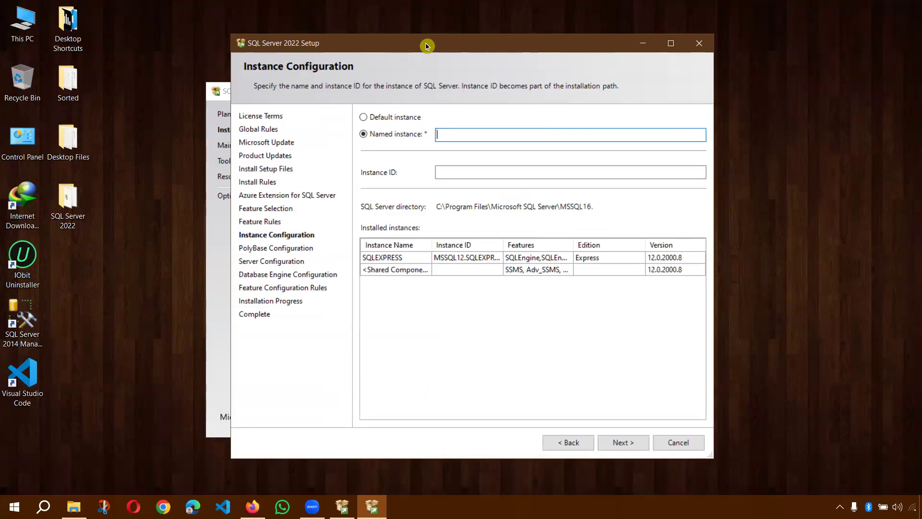
{"action": "left_click", "coordinate": [363, 117]}
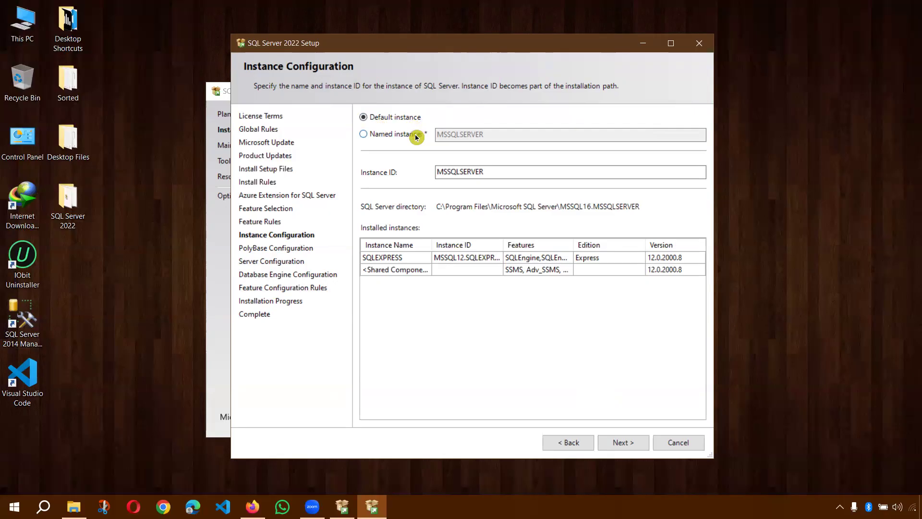
{"action": "left_click", "coordinate": [627, 442]}
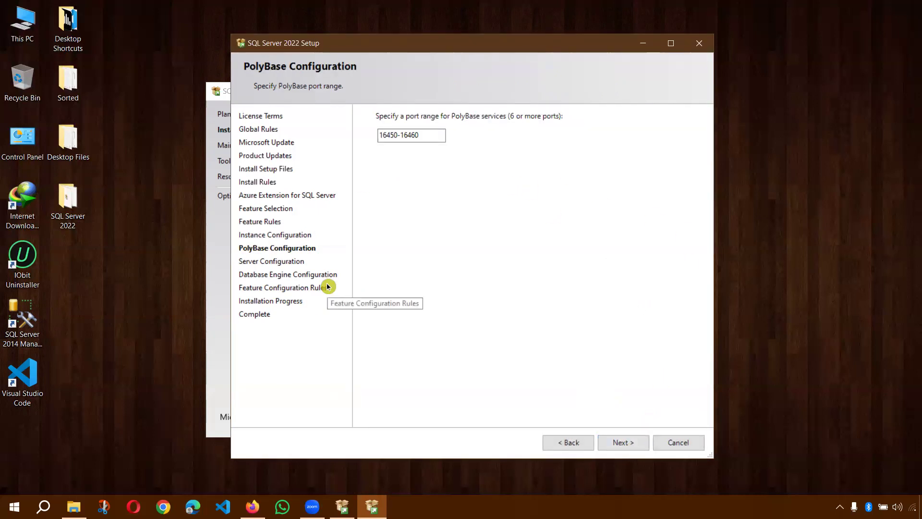
Return to the instance configuration, try a named instance called SQLEXPRESS2, and restore the default instance.
{"action": "left_click", "coordinate": [558, 440]}
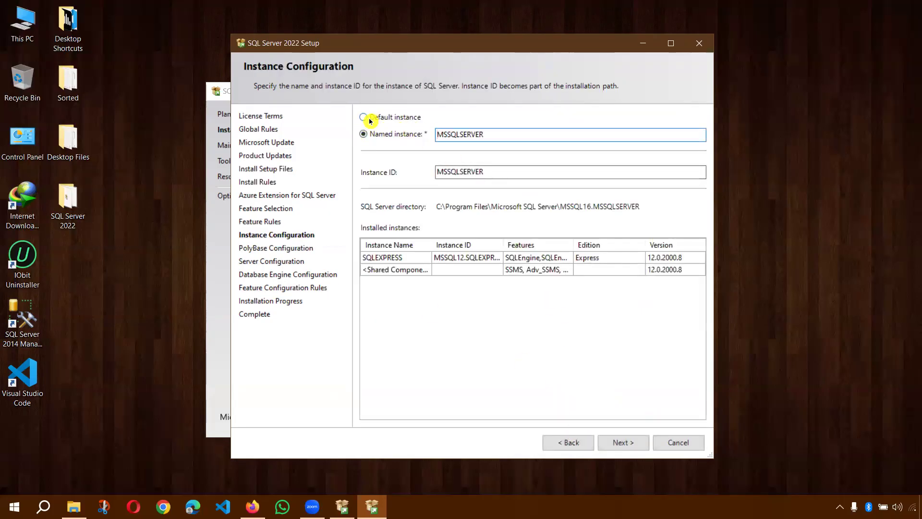
{"action": "left_click", "coordinate": [364, 118]}
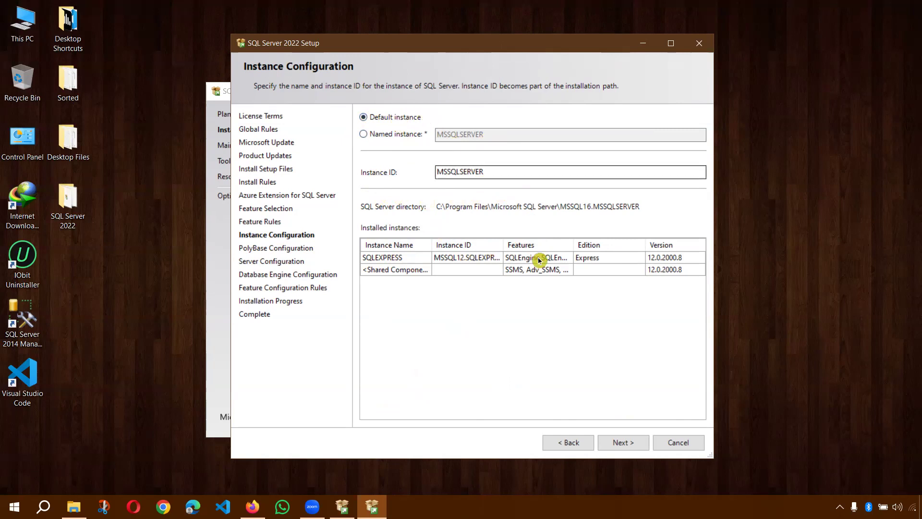
{"action": "left_click", "coordinate": [364, 135]}
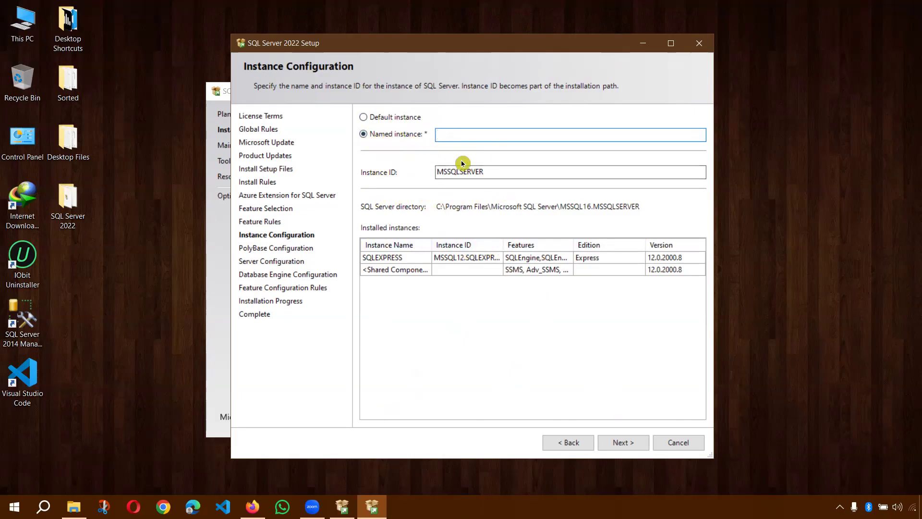
{"action": "left_click_drag", "start_coordinate": [485, 172], "coordinate": [442, 172]}
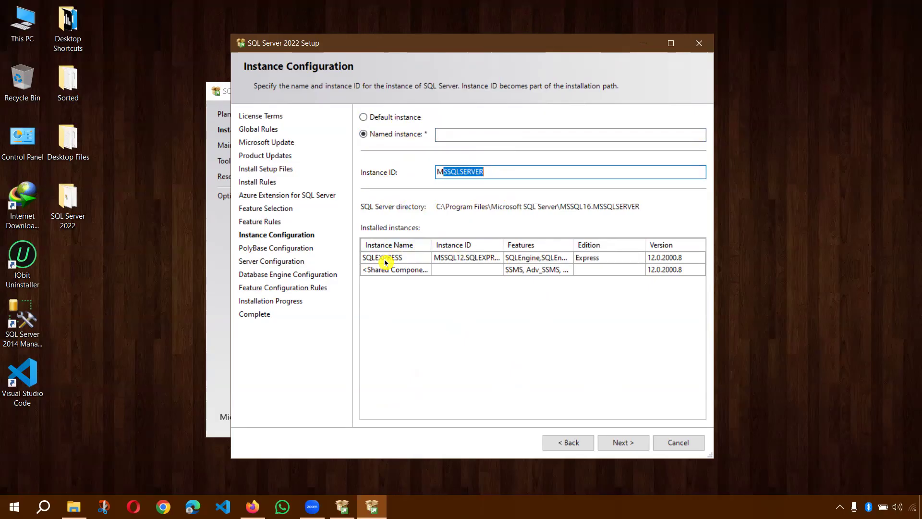
{"action": "left_click", "coordinate": [449, 135]}
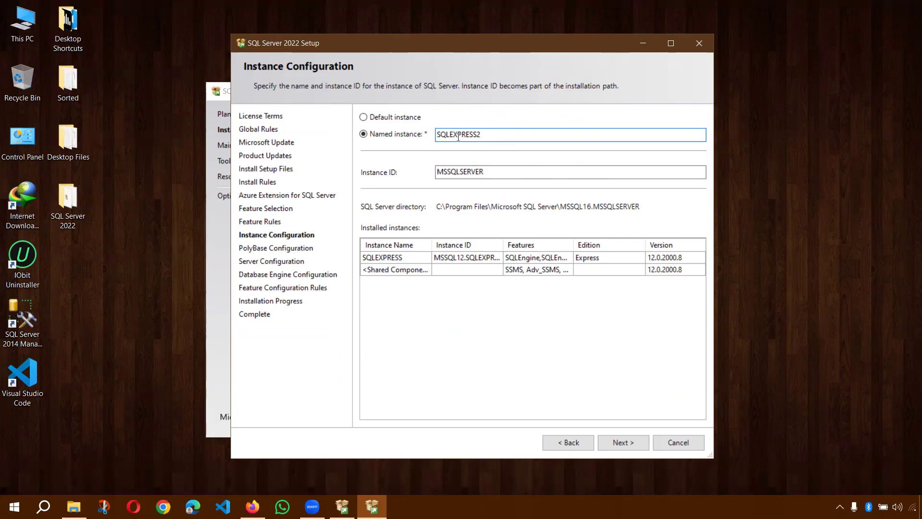
{"action": "left_click", "coordinate": [619, 443]}
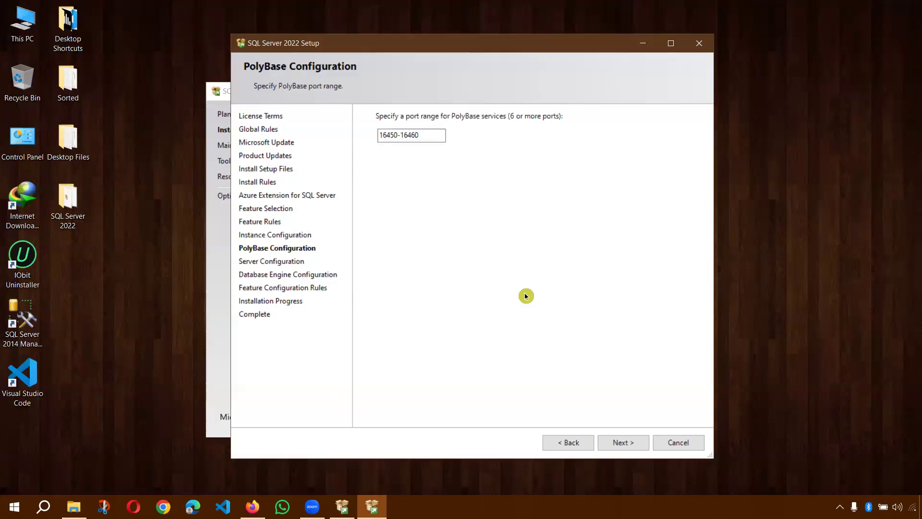
{"action": "left_click", "coordinate": [580, 443]}
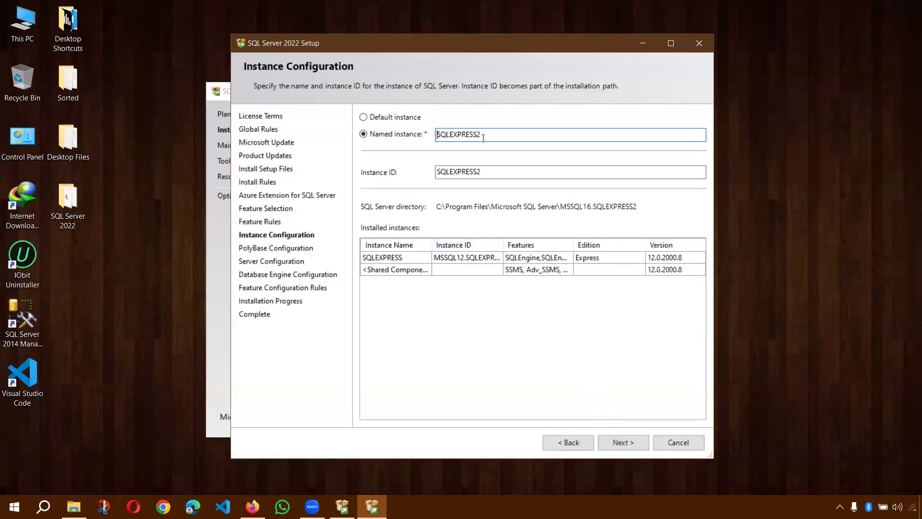
{"action": "left_click", "coordinate": [364, 118]}
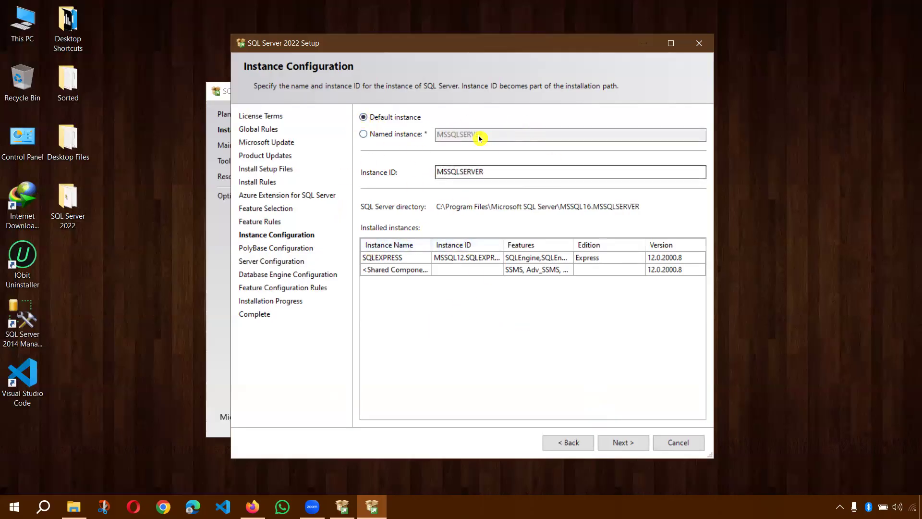
{"action": "left_click", "coordinate": [622, 442]}
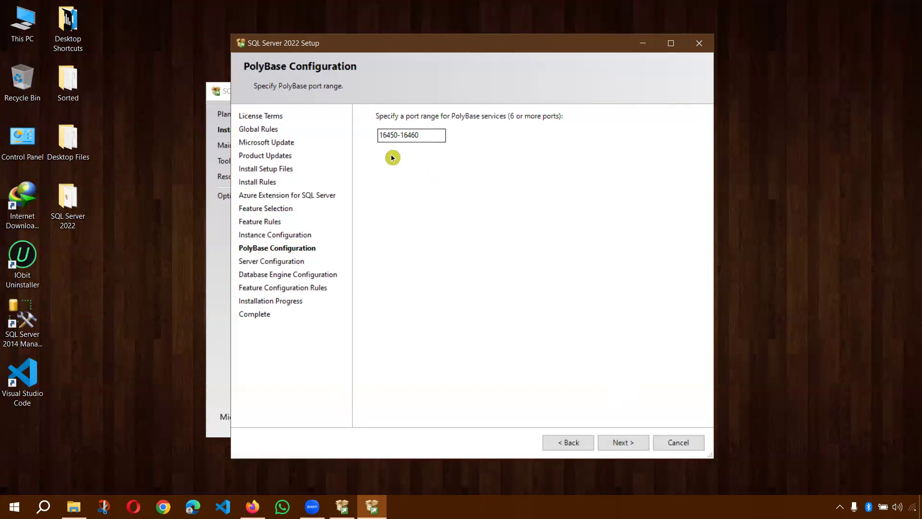
Accept the default PolyBase port range and service accounts, and keep Windows authentication mode for the Database Engine.
{"action": "left_click", "coordinate": [629, 441]}
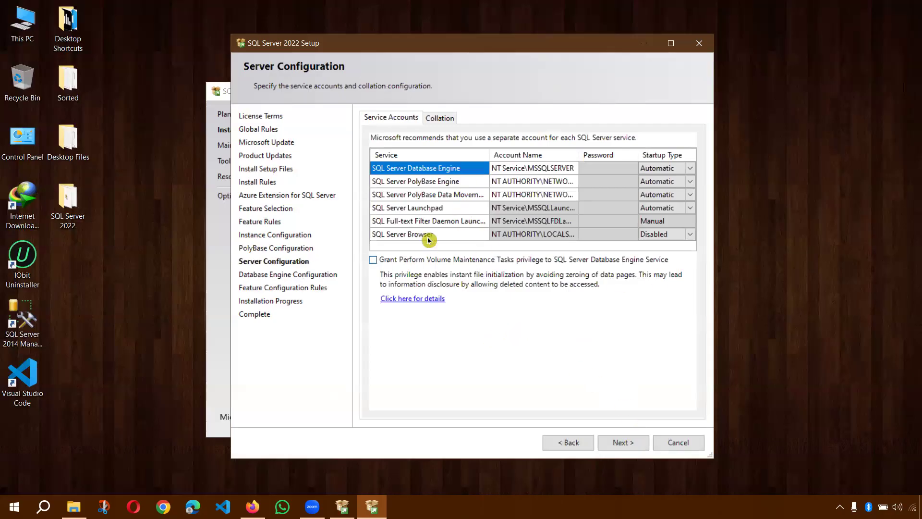
{"action": "left_click", "coordinate": [626, 442]}
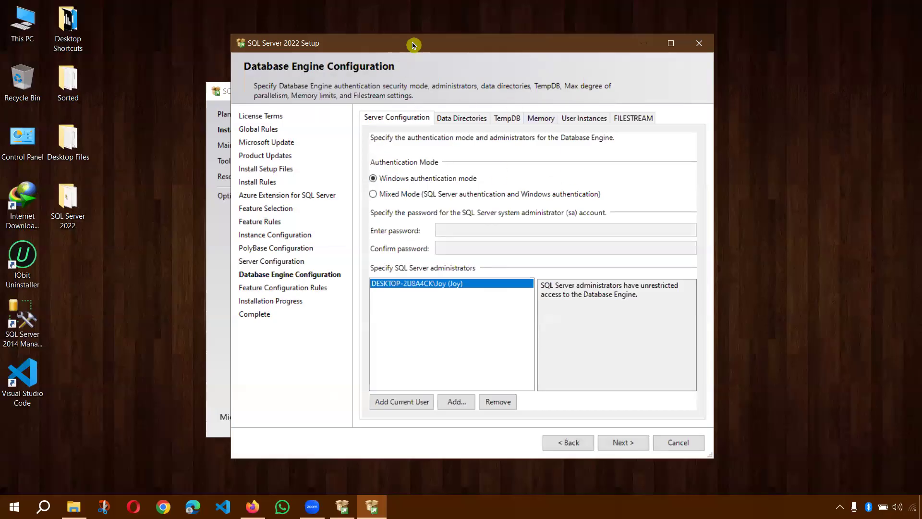
{"action": "left_click_drag", "start_coordinate": [413, 45], "coordinate": [417, 40]}
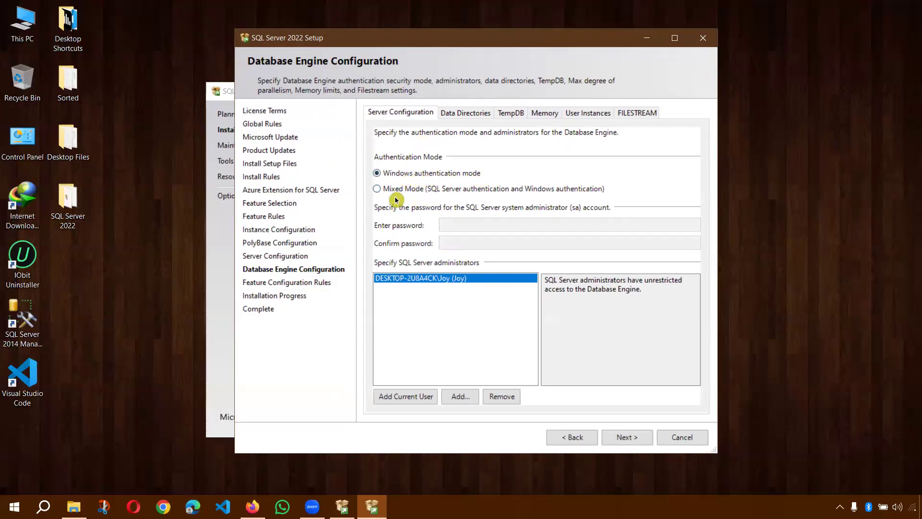
{"action": "left_click", "coordinate": [377, 188]}
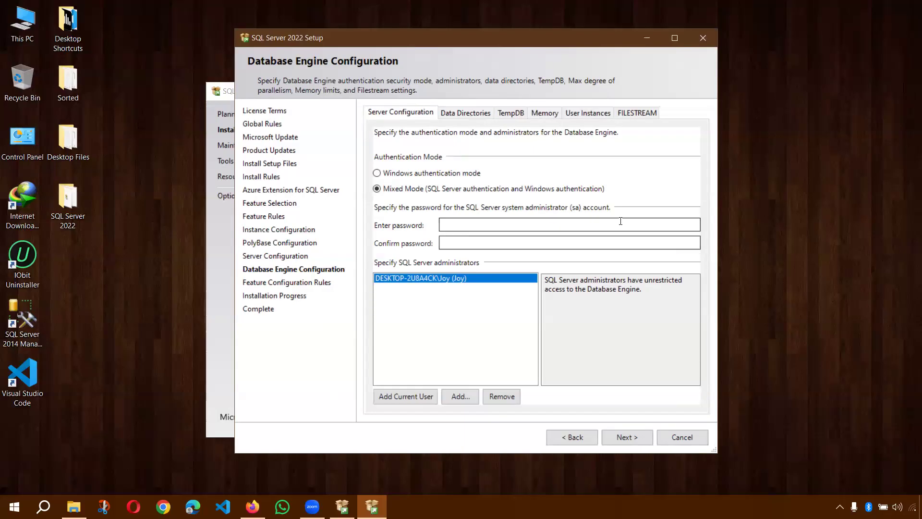
{"action": "left_click", "coordinate": [376, 174]}
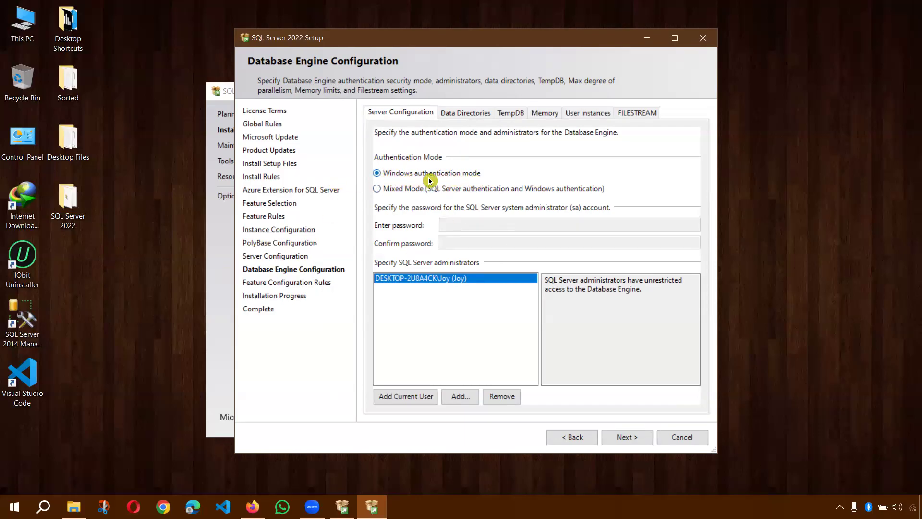
Review the data directories and TempDB settings, and start the installation with the current Database Engine configuration.
{"action": "left_click", "coordinate": [473, 115]}
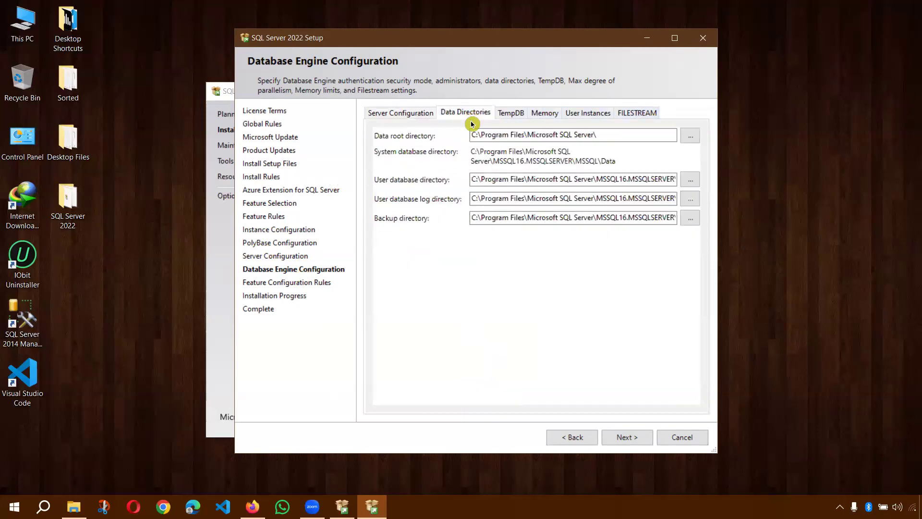
{"action": "left_click", "coordinate": [512, 115]}
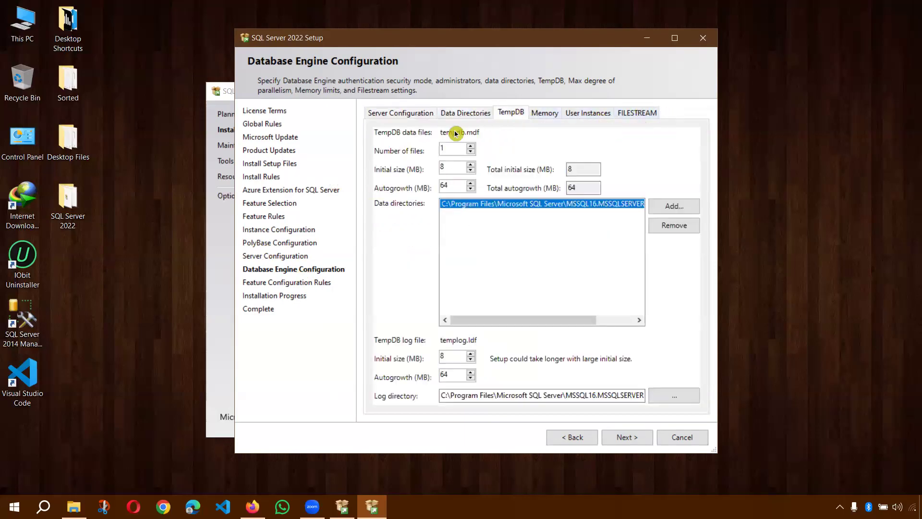
{"action": "left_click", "coordinate": [398, 114]}
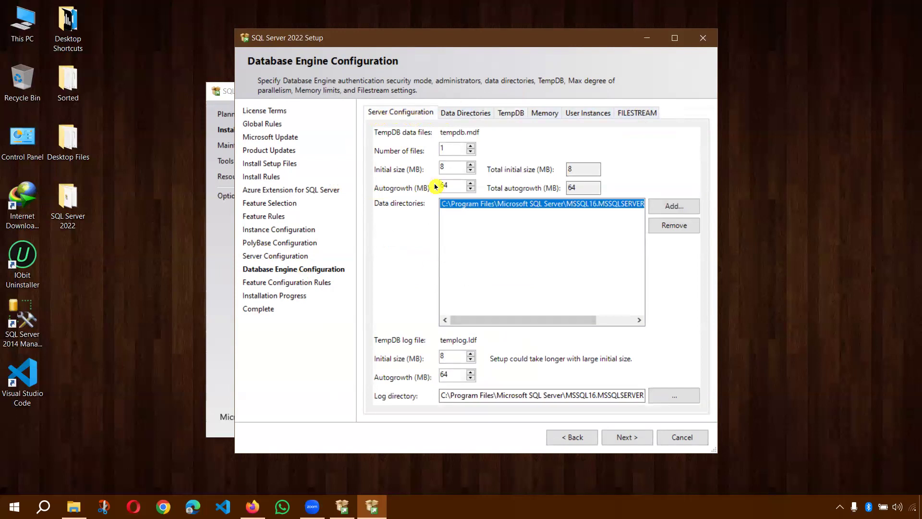
{"action": "left_click", "coordinate": [382, 114]}
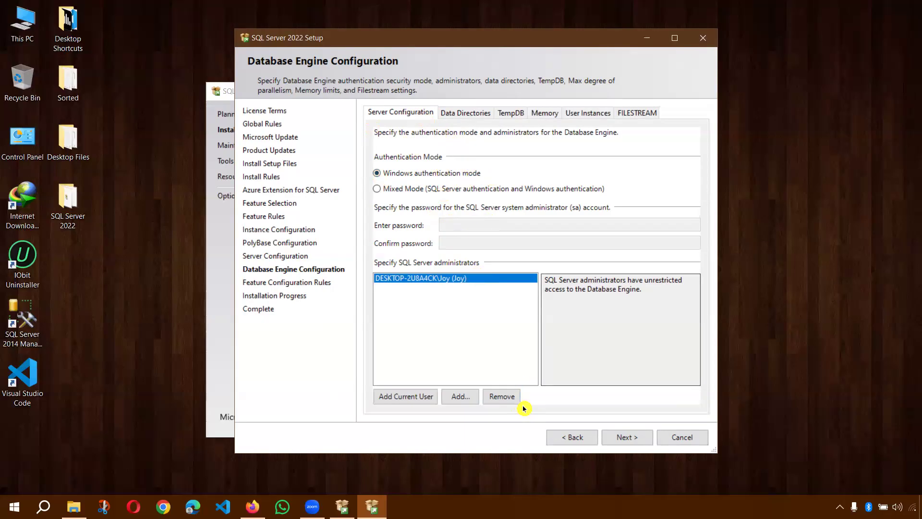
{"action": "left_click", "coordinate": [638, 441]}
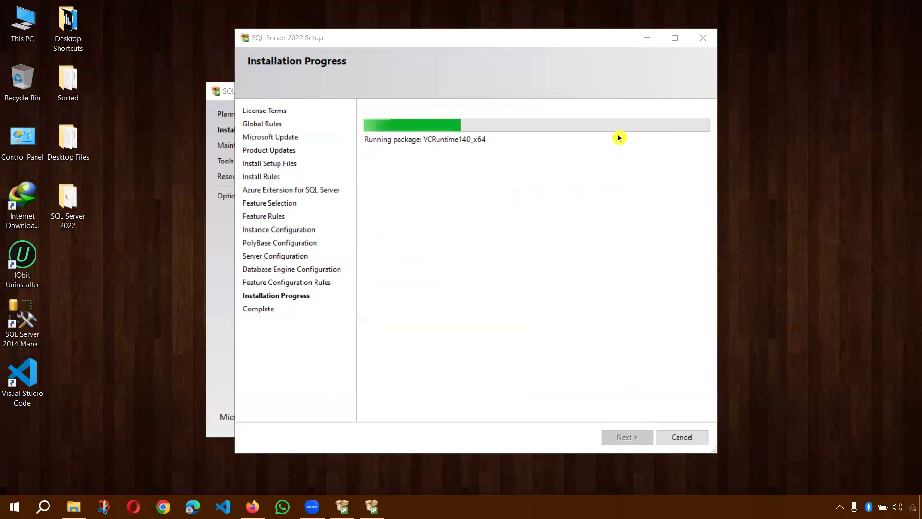
{"action": "left_click", "coordinate": [471, 125]}
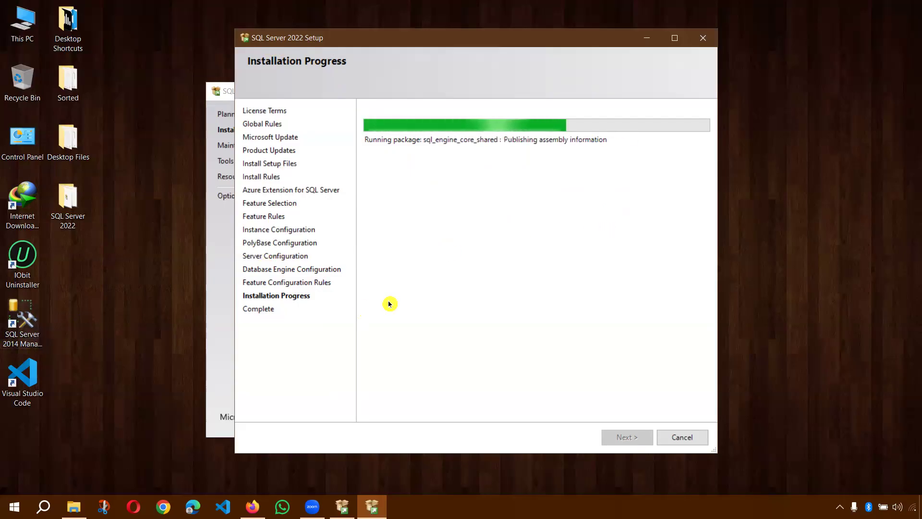
{"action": "left_click_drag", "start_coordinate": [403, 45], "coordinate": [551, 73]}
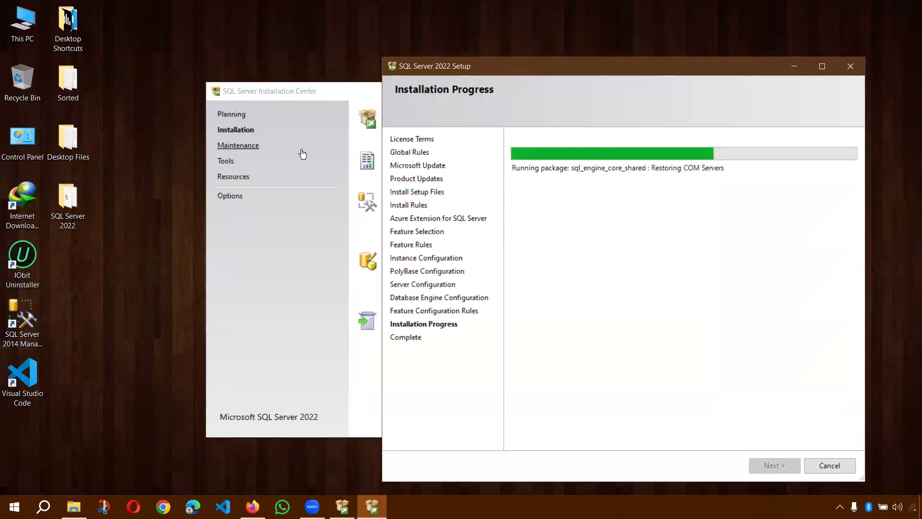
{"action": "left_click", "coordinate": [498, 72]}
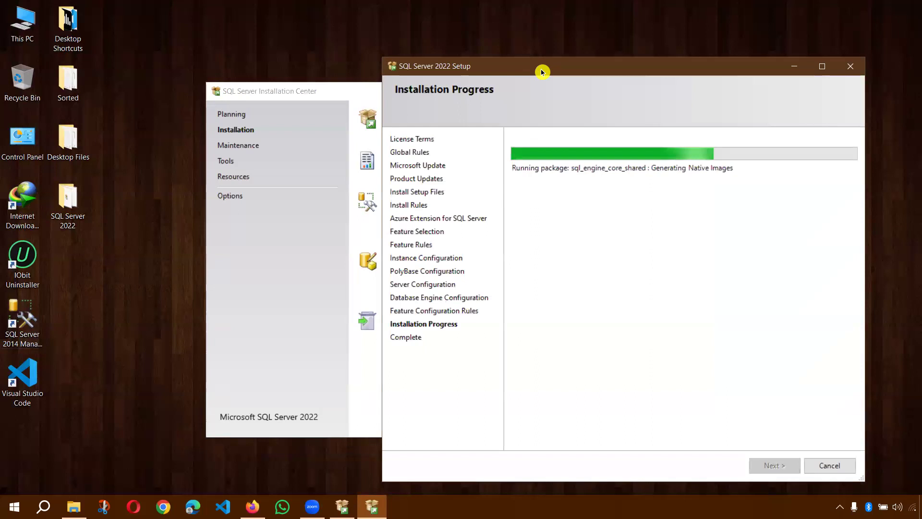
{"action": "left_click_drag", "start_coordinate": [542, 72], "coordinate": [403, 49]}
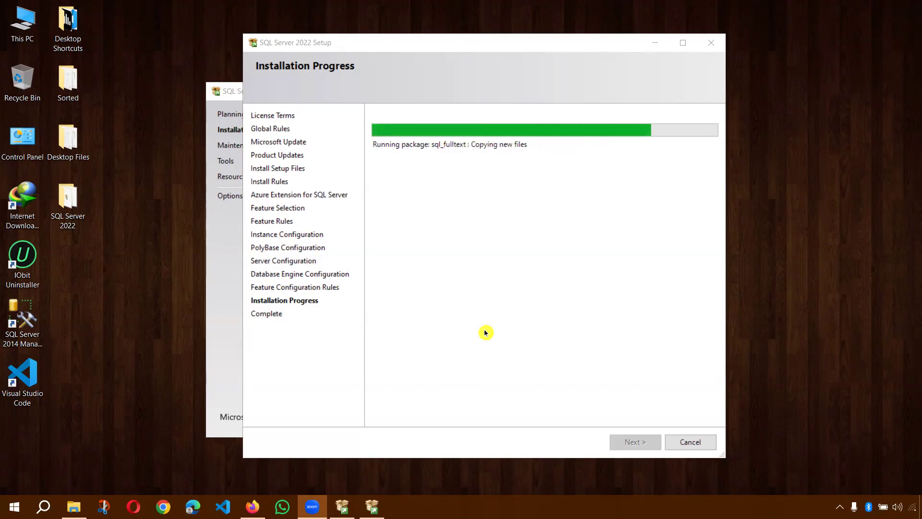
{"action": "left_click", "coordinate": [518, 342]}
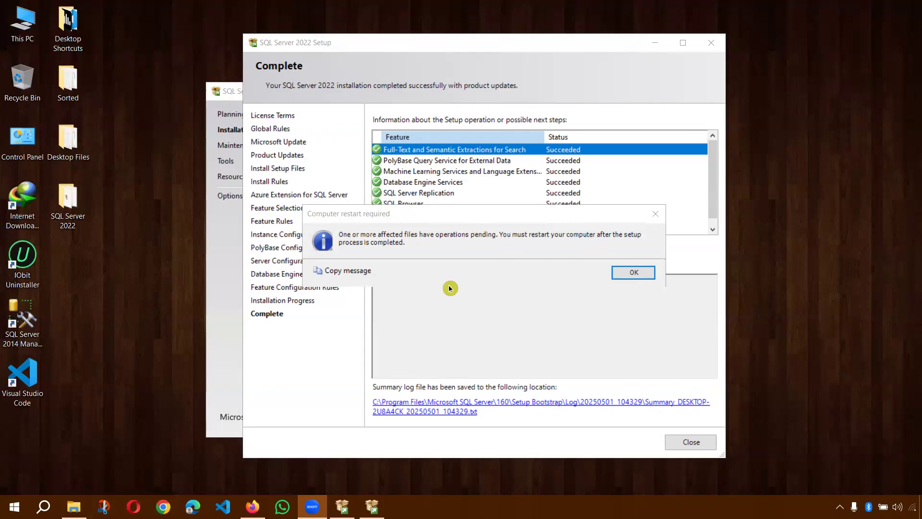
Move the computer restart message away from the list of installed features.
{"action": "left_click", "coordinate": [476, 221]}
{"action": "left_click_drag", "start_coordinate": [476, 221], "coordinate": [393, 259]}
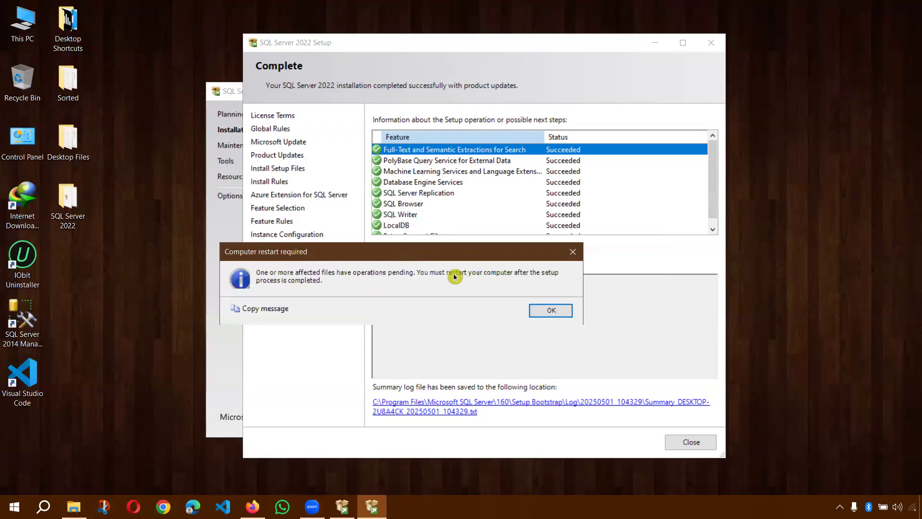
Dismiss the computer restart message, review the list of installed features and their status, and close the completed SQL Server 2022 setup.
{"action": "left_click", "coordinate": [551, 310]}
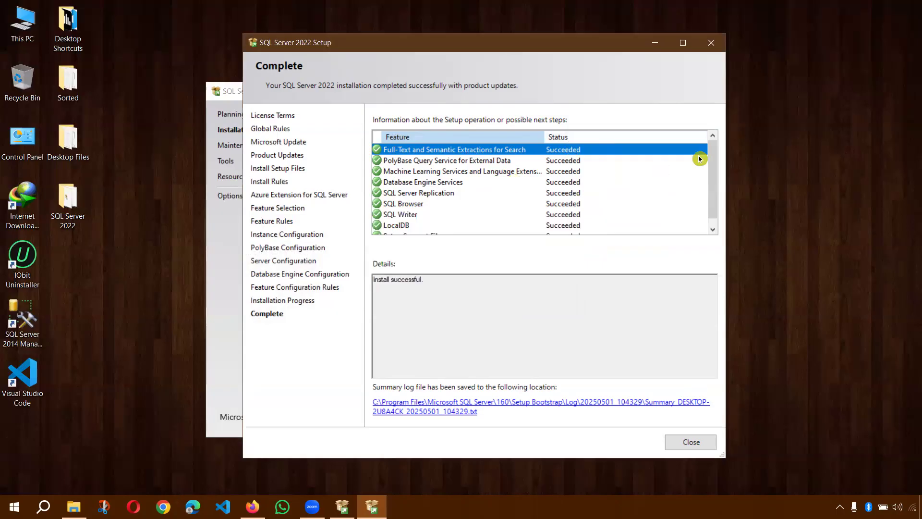
{"action": "left_click_drag", "start_coordinate": [710, 152], "coordinate": [712, 171]}
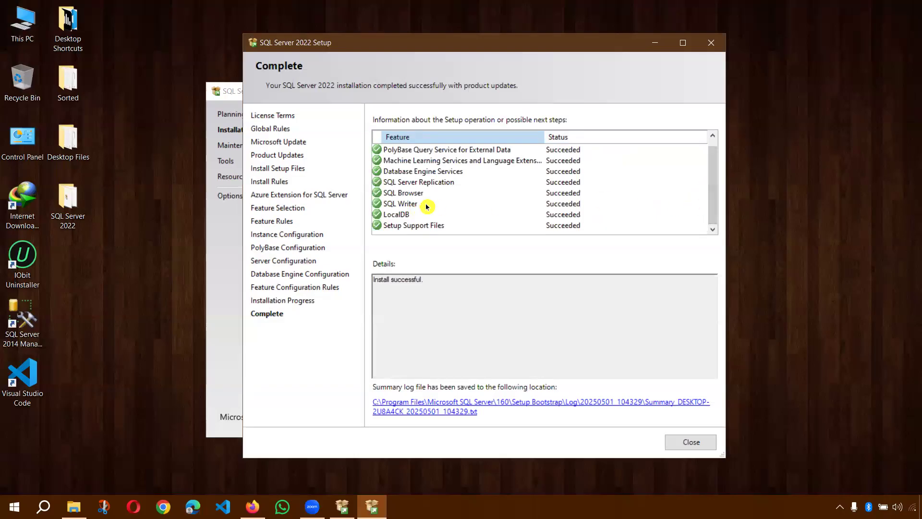
{"action": "scroll", "coordinate": [705, 178], "scroll_direction": "up", "scroll_amount": 1}
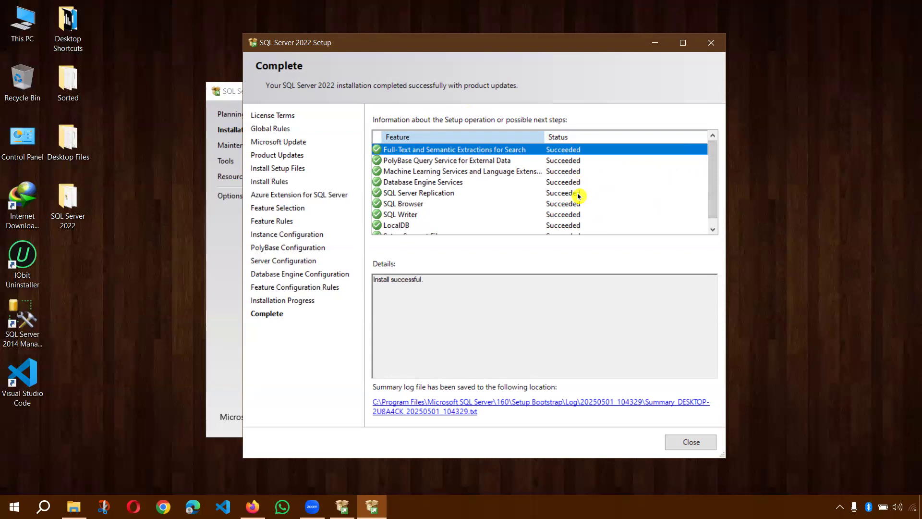
{"action": "scroll", "coordinate": [707, 175], "scroll_direction": "down", "scroll_amount": 1}
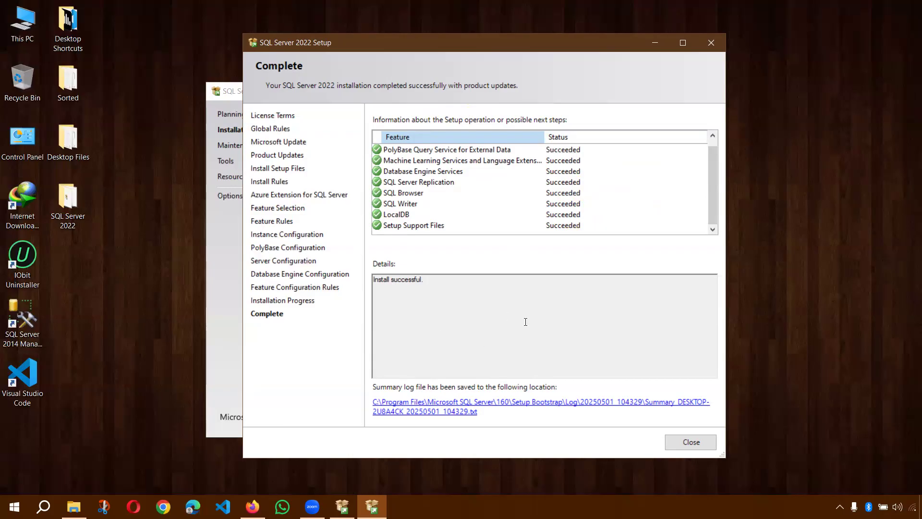
{"action": "left_click", "coordinate": [699, 442]}
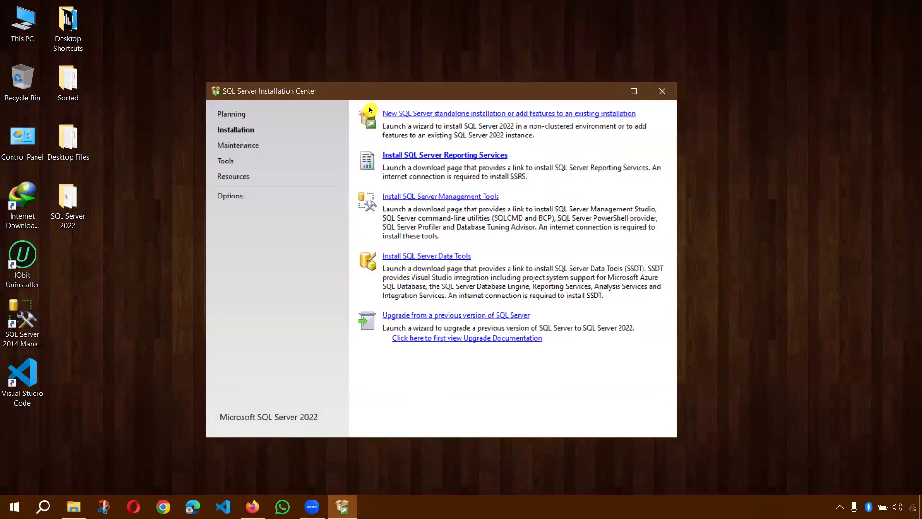
Open the SQL Server Management Tools download page from the Installation Center and dismiss the IObit Uninstaller notification.
{"action": "left_click_drag", "start_coordinate": [377, 99], "coordinate": [360, 82]}
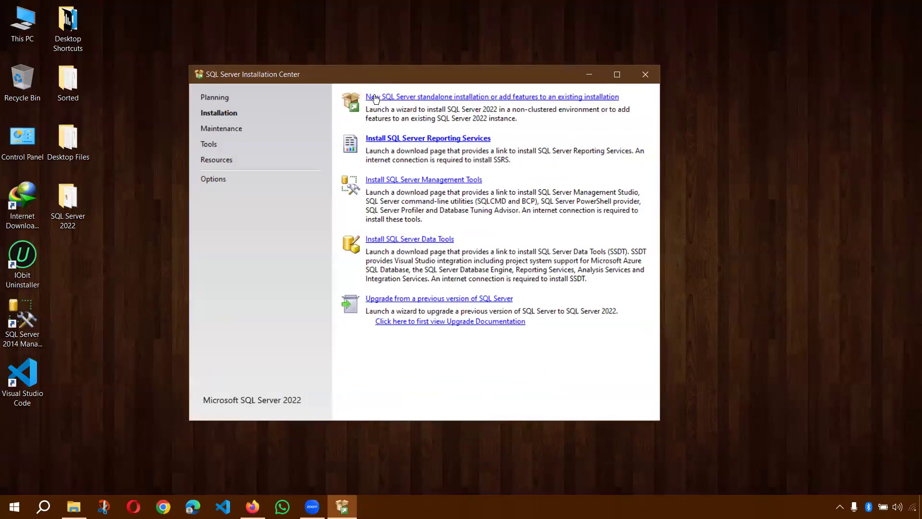
{"action": "left_click", "coordinate": [527, 96]}
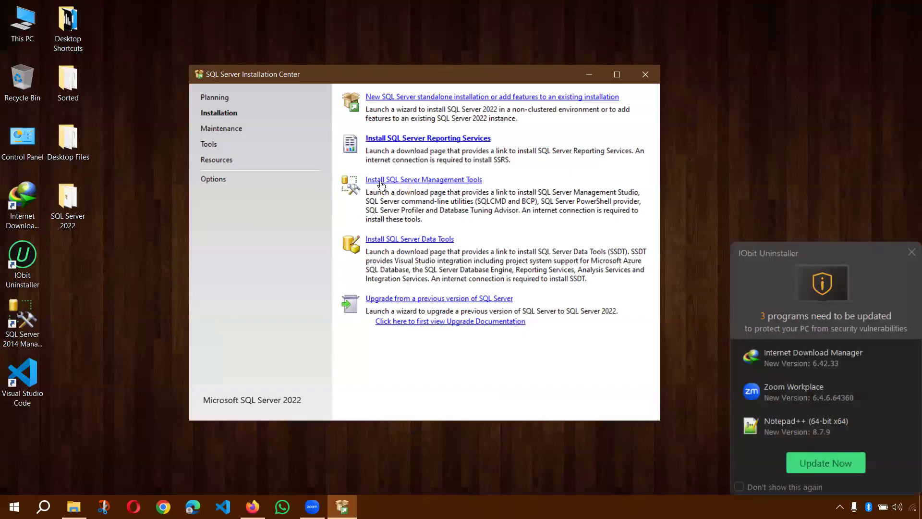
{"action": "left_click", "coordinate": [383, 182]}
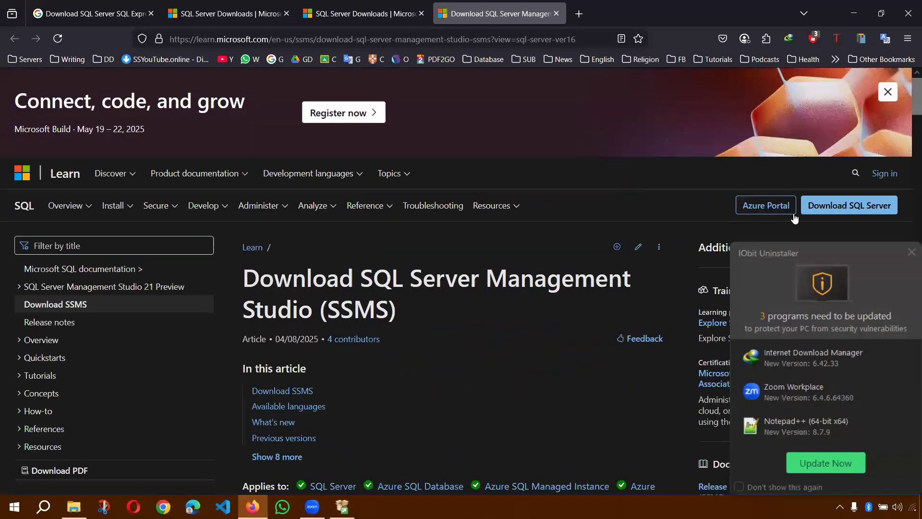
{"action": "left_click", "coordinate": [904, 253]}
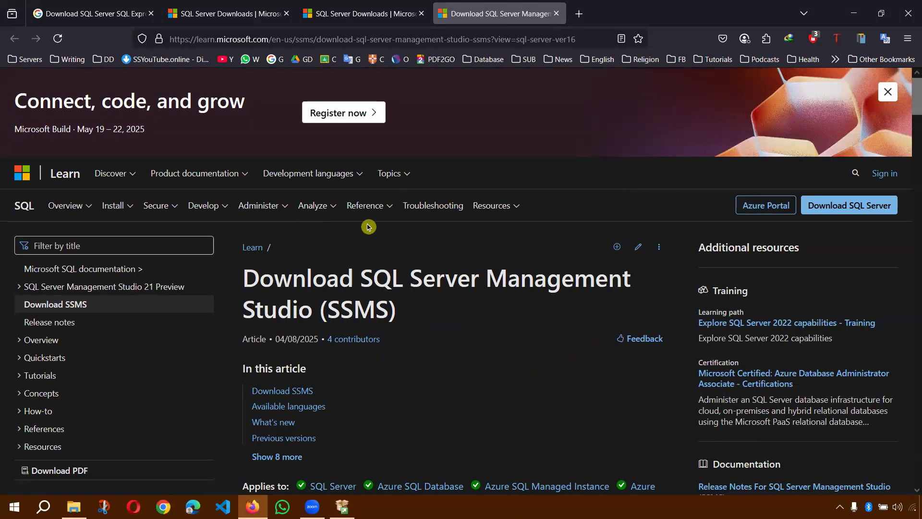
Find the Download SSMS section of the article and request the SQL Server Management Studio (SSMS) 20.2.1 download.
{"action": "scroll", "coordinate": [319, 208], "scroll_direction": "down", "scroll_amount": 4}
{"action": "scroll", "coordinate": [344, 204], "scroll_direction": "up", "scroll_amount": 4}
{"action": "scroll", "coordinate": [405, 305], "scroll_direction": "down", "scroll_amount": 4}
{"action": "scroll", "coordinate": [411, 296], "scroll_direction": "up", "scroll_amount": 2}
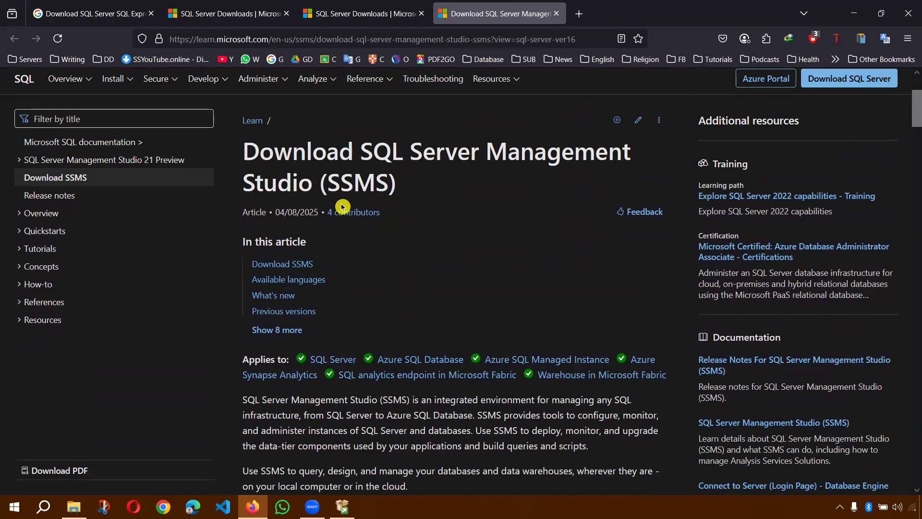
{"action": "scroll", "coordinate": [392, 276], "scroll_direction": "down", "scroll_amount": 8}
{"action": "scroll", "coordinate": [394, 273], "scroll_direction": "down", "scroll_amount": 3}
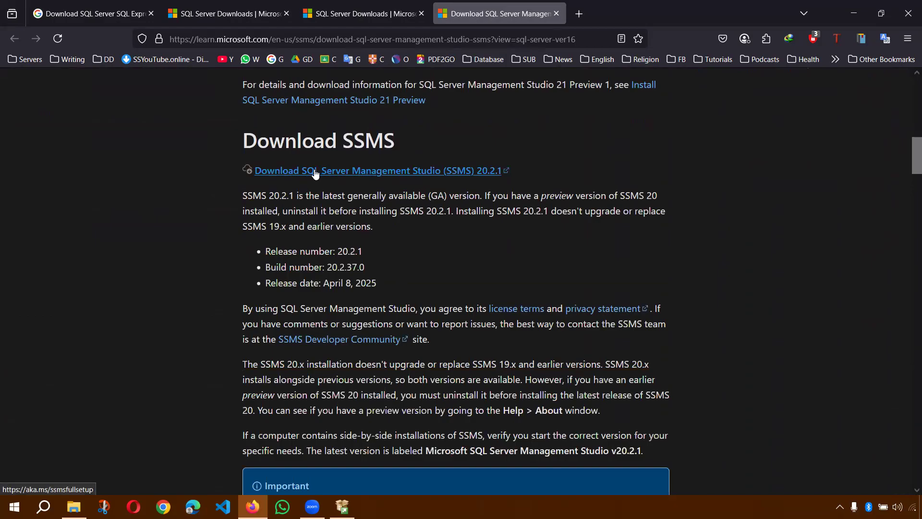
{"action": "left_click", "coordinate": [451, 174]}
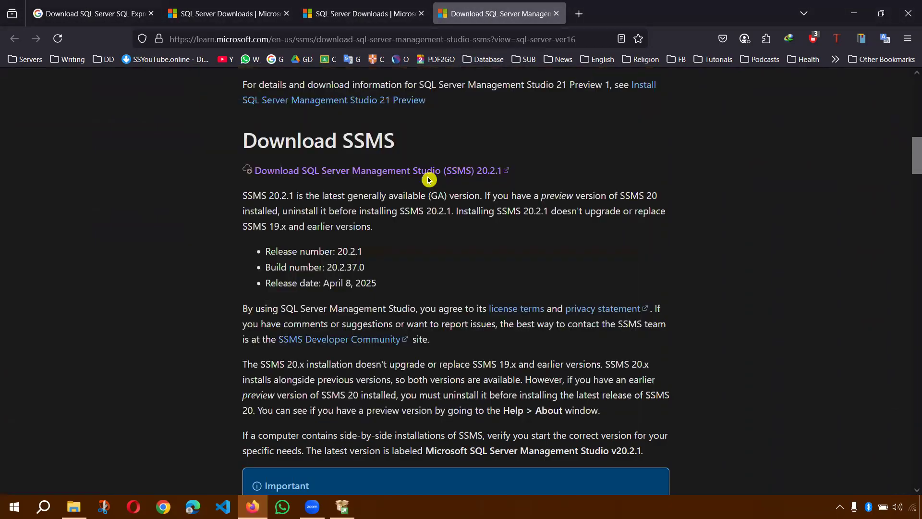
{"action": "left_click", "coordinate": [429, 179]}
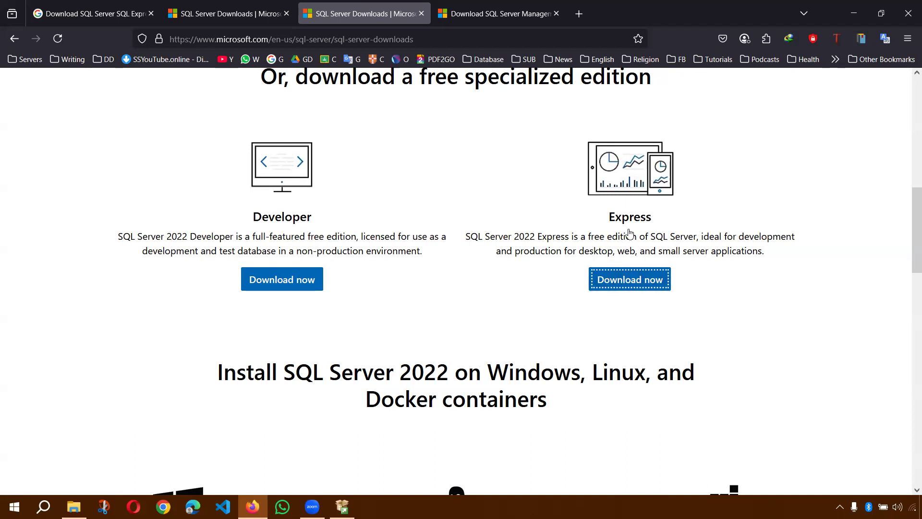
Reach the SSMS download article through the Tools links on the SQL Server Downloads page and view its Download SSMS section.
{"action": "scroll", "coordinate": [620, 226], "scroll_direction": "down", "scroll_amount": 15}
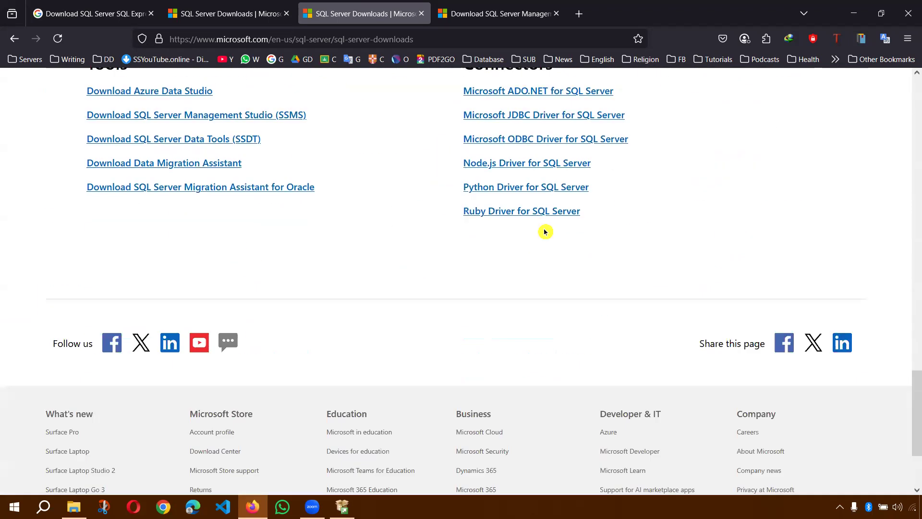
{"action": "scroll", "coordinate": [291, 212], "scroll_direction": "up", "scroll_amount": 3}
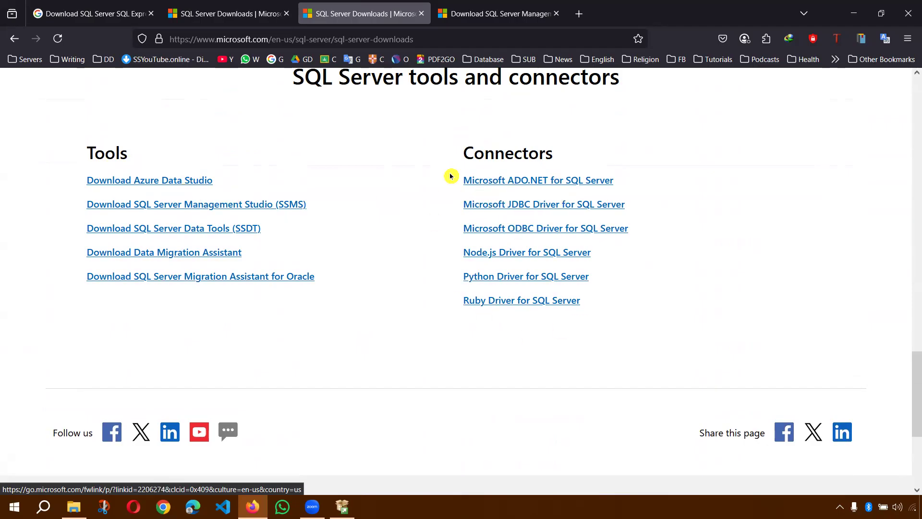
{"action": "left_click", "coordinate": [186, 204]}
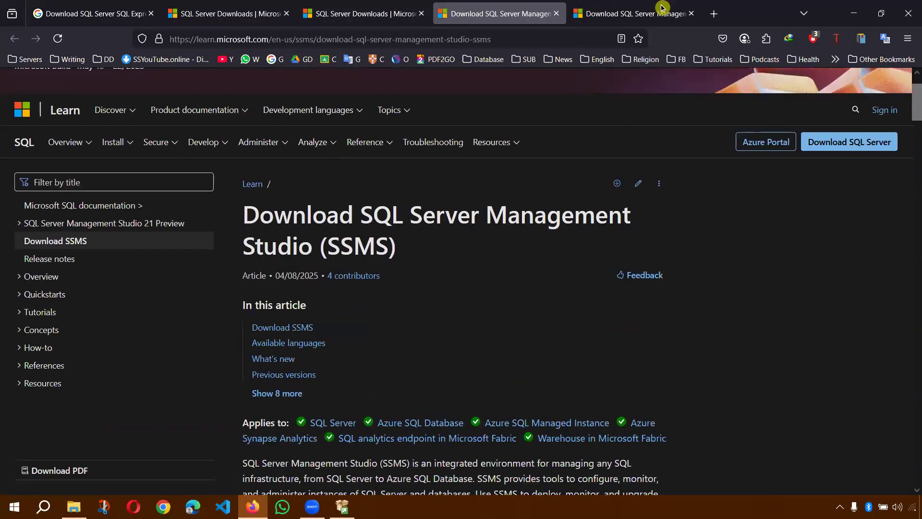
{"action": "left_click", "coordinate": [638, 10]}
{"action": "left_click", "coordinate": [418, 171]}
{"action": "scroll", "coordinate": [404, 307], "scroll_direction": "down", "scroll_amount": 10}
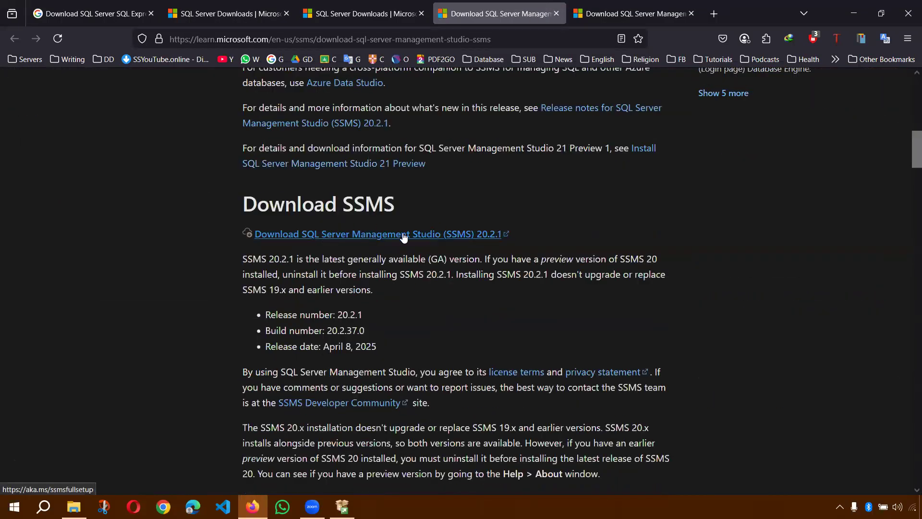
Try to download SSMS 20.2.1 again from the article and cancel the duplicate download.
{"action": "left_click", "coordinate": [422, 237]}
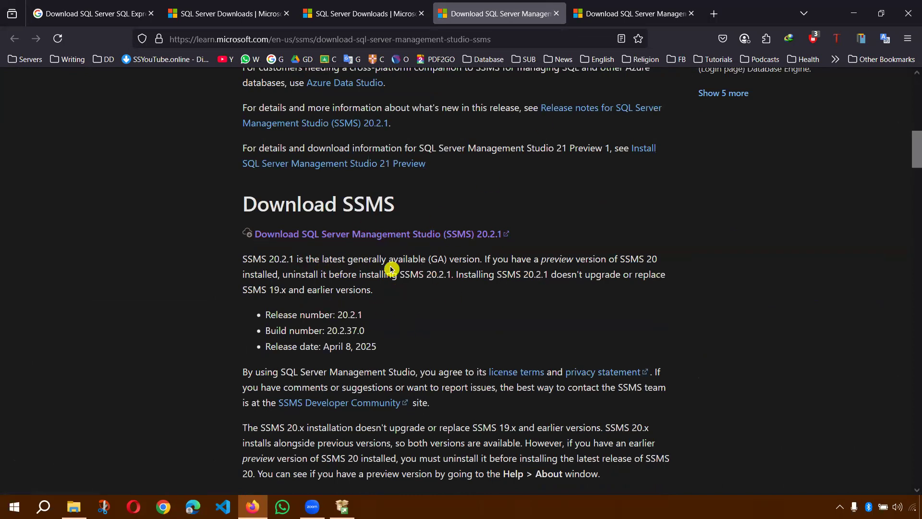
{"action": "left_click_drag", "start_coordinate": [427, 259], "coordinate": [479, 260]}
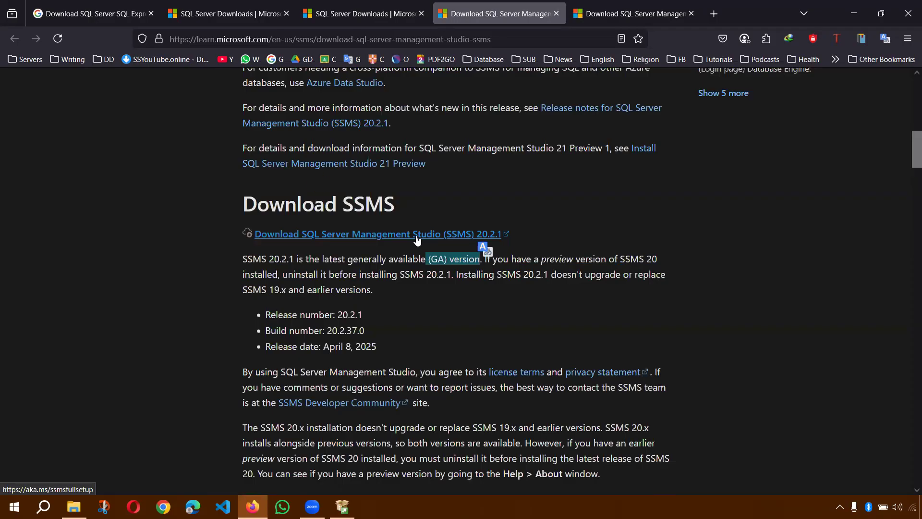
{"action": "left_click", "coordinate": [367, 241]}
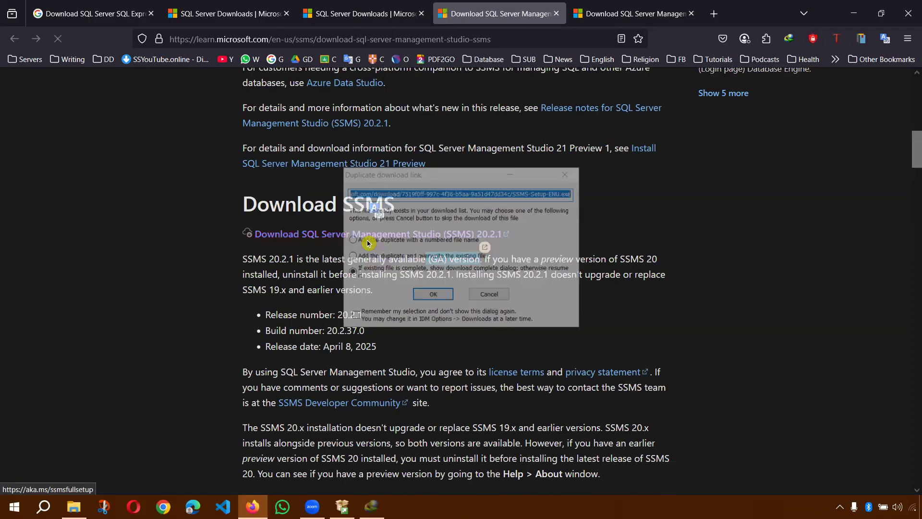
{"action": "left_click", "coordinate": [565, 175]}
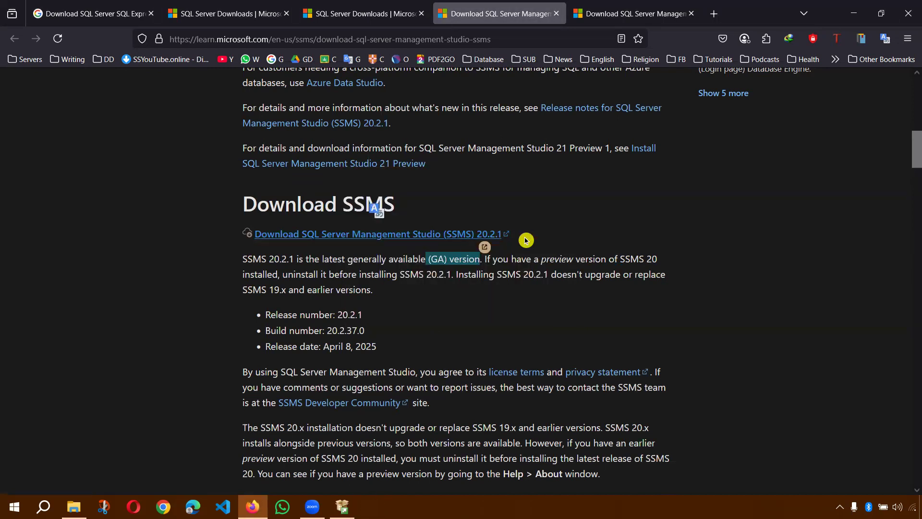
Minimize the browser, open the SQL Server 2022 folder on the desktop, and run SSMS-Setup-ENU.exe.
{"action": "left_click", "coordinate": [851, 14]}
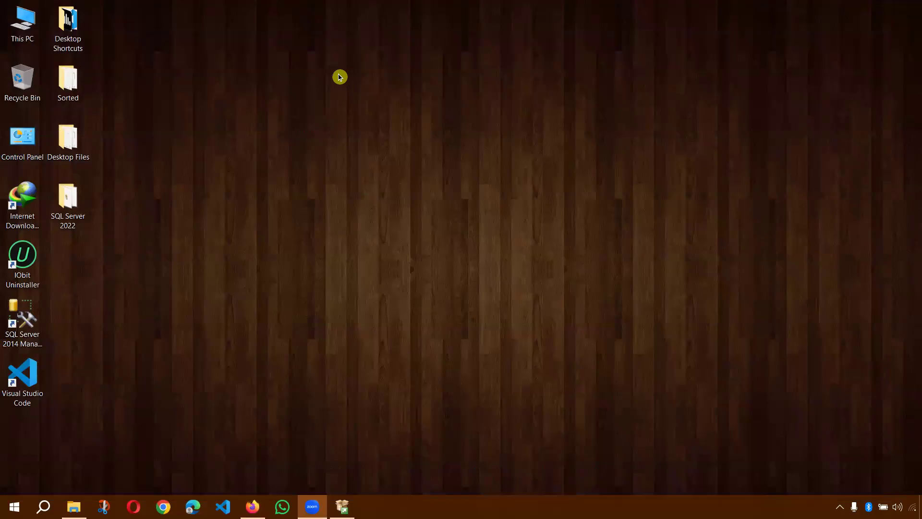
{"action": "double_click", "coordinate": [68, 197]}
{"action": "left_click_drag", "start_coordinate": [700, 102], "coordinate": [657, 57]}
{"action": "double_click", "coordinate": [681, 62]}
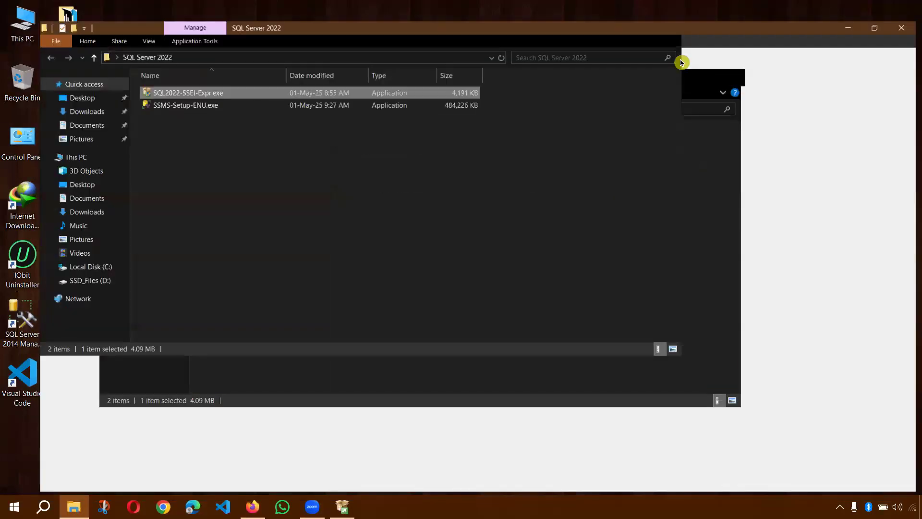
{"action": "left_click", "coordinate": [153, 88]}
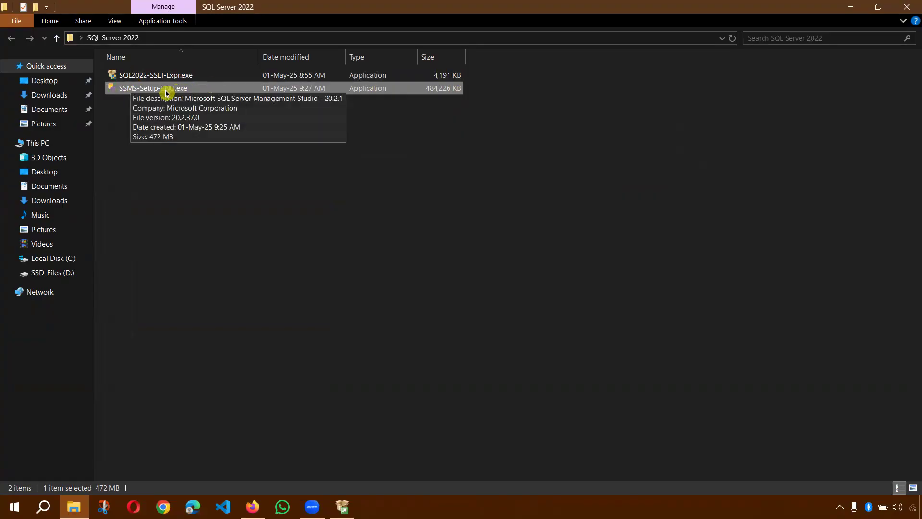
{"action": "left_click", "coordinate": [148, 77]}
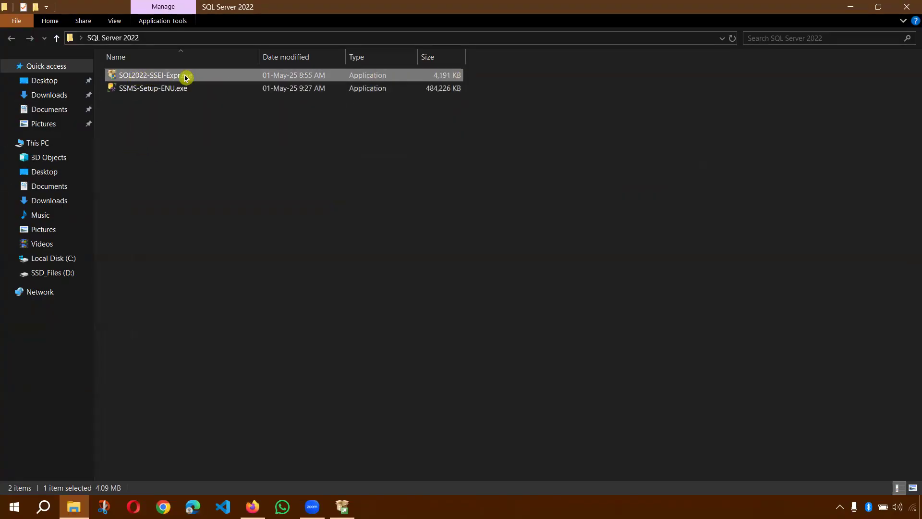
{"action": "left_click", "coordinate": [161, 90]}
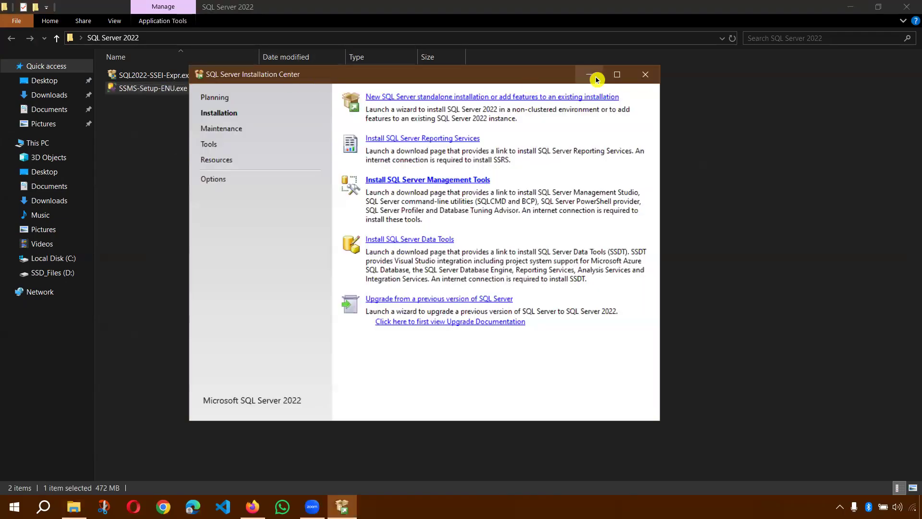
{"action": "left_click", "coordinate": [600, 74]}
{"action": "double_click", "coordinate": [188, 89]}
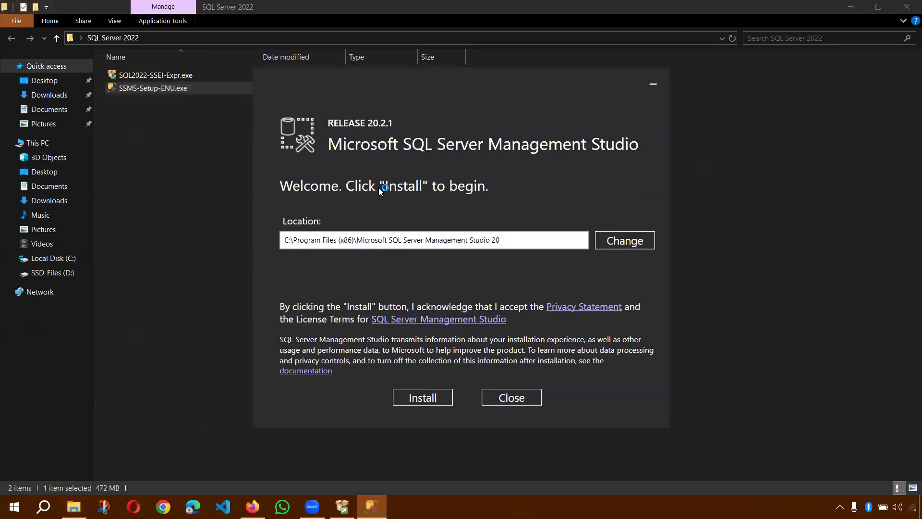
Install SQL Server Management Studio 20.2.1 in the default Program Files (x86) location and close the finished setup.
{"action": "left_click_drag", "start_coordinate": [357, 79], "coordinate": [384, 66]}
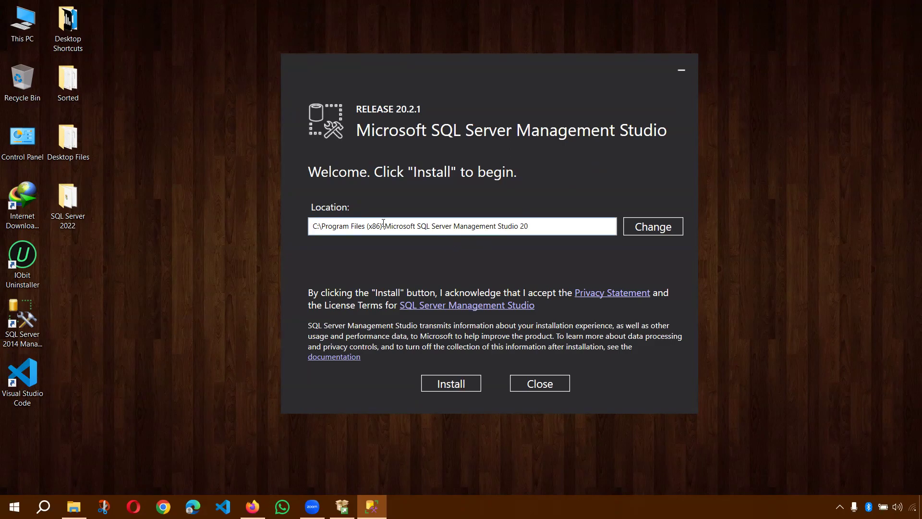
{"action": "left_click_drag", "start_coordinate": [388, 225], "coordinate": [523, 225]}
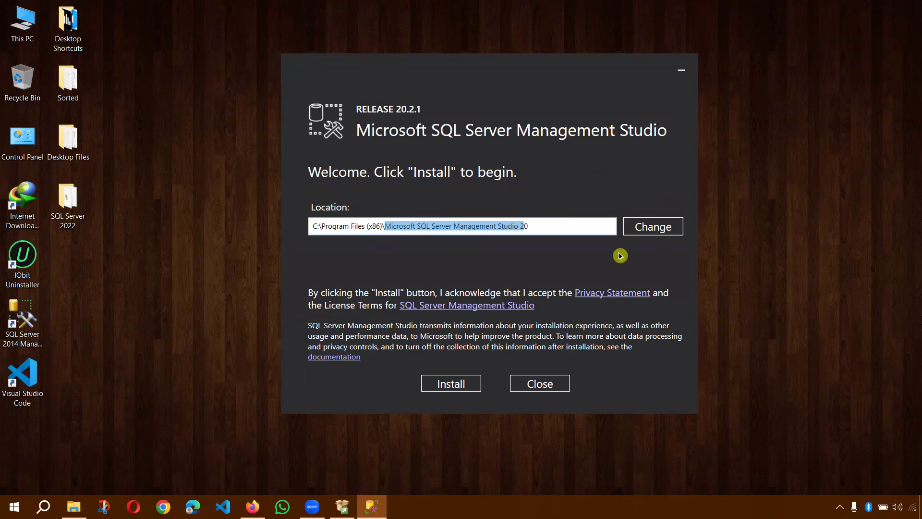
{"action": "left_click", "coordinate": [446, 383]}
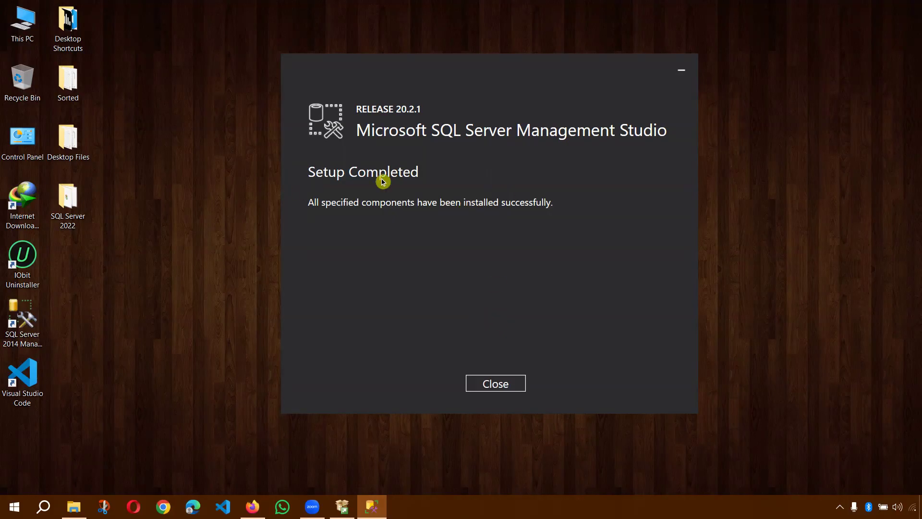
{"action": "left_click", "coordinate": [501, 384]}
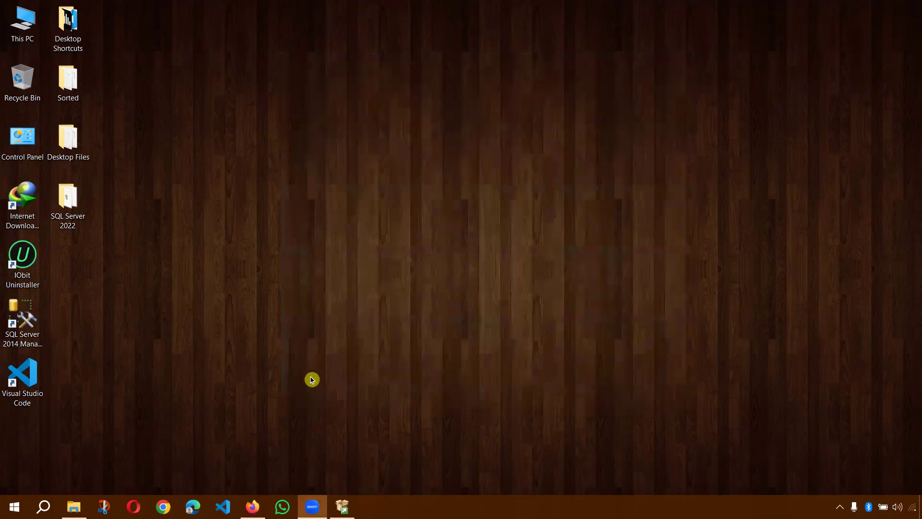
Close the SQL Server Installation Center and launch SQL Server 2014 Management Studio from the desktop.
{"action": "left_click", "coordinate": [343, 506]}
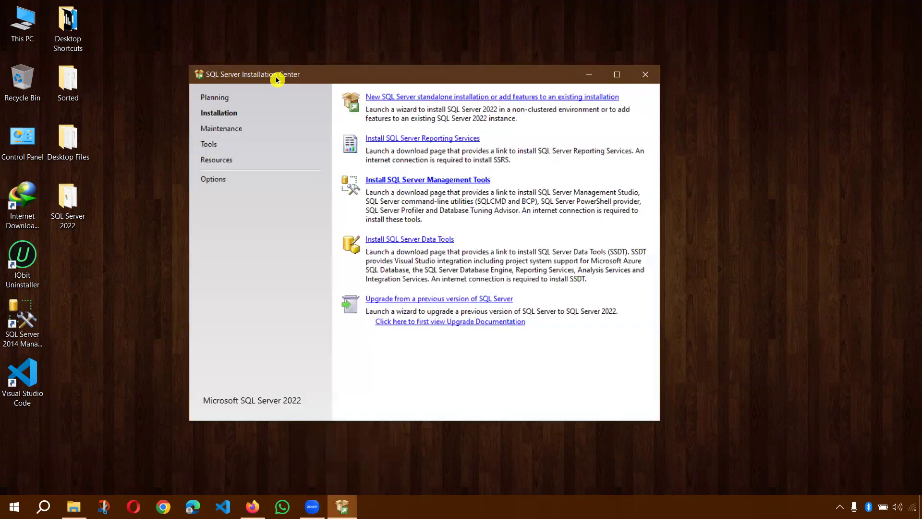
{"action": "left_click", "coordinate": [644, 73]}
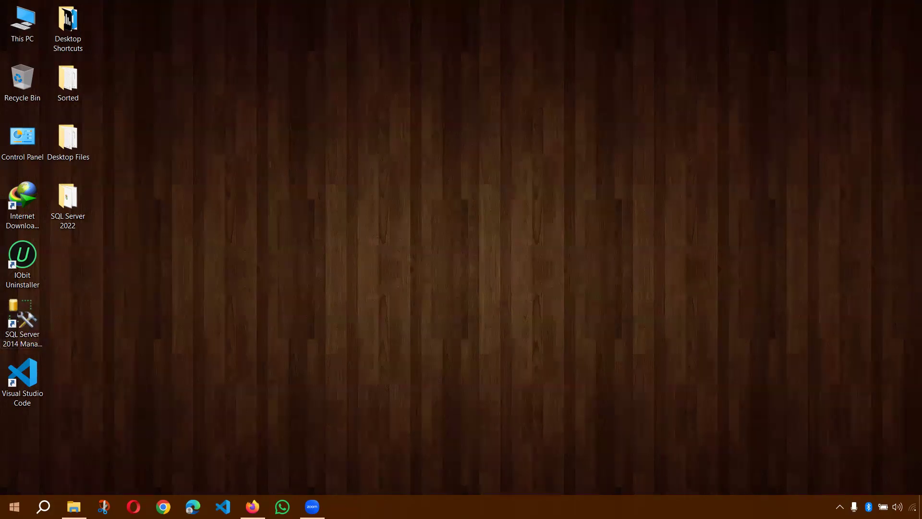
{"action": "left_click", "coordinate": [30, 311]}
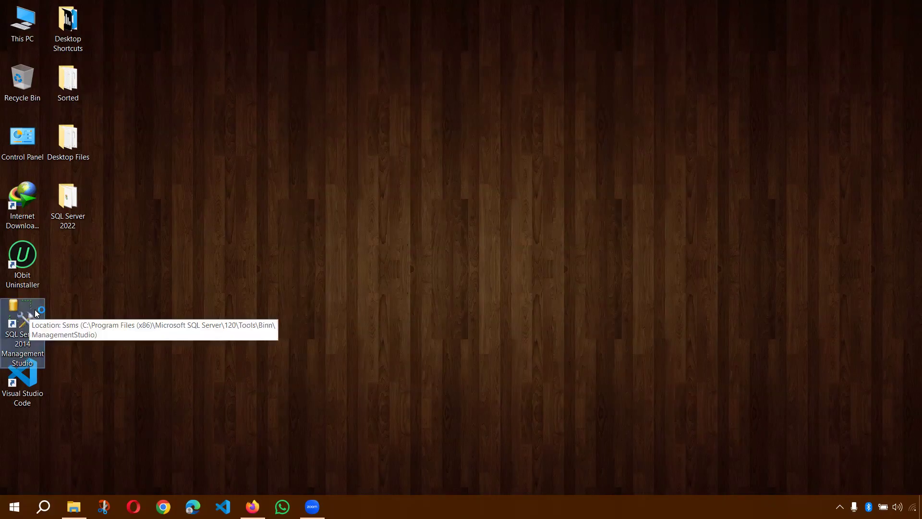
{"action": "double_click", "coordinate": [36, 313]}
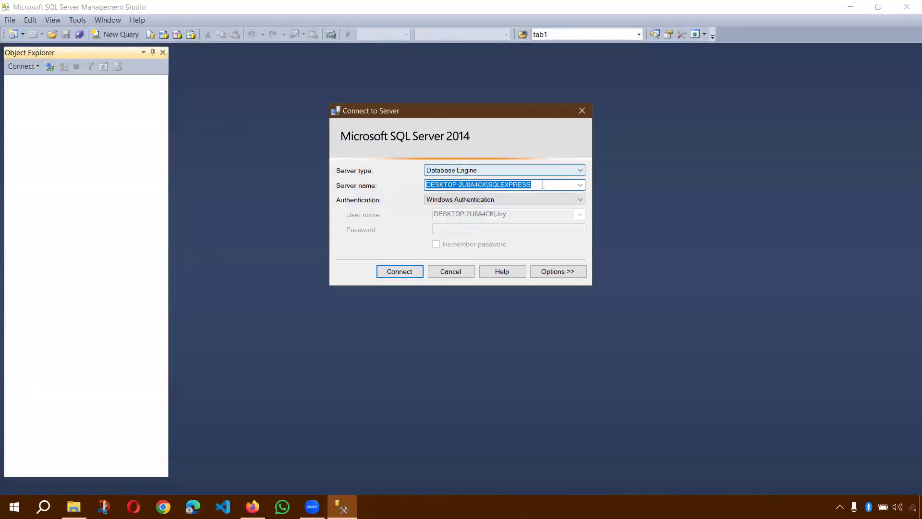
Browse the local Database Engine servers, dismiss the connection dialogs, and close SQL Server 2014 Management Studio.
{"action": "left_click", "coordinate": [580, 184]}
{"action": "left_click", "coordinate": [476, 200]}
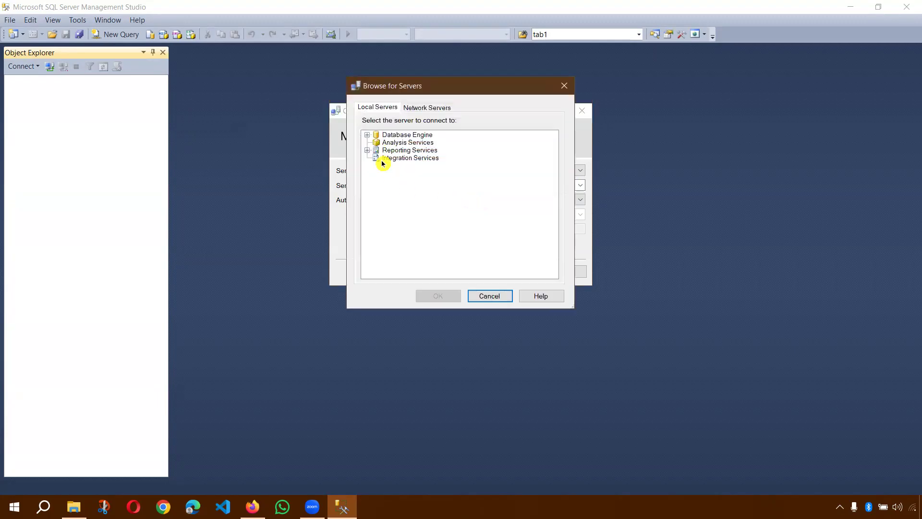
{"action": "left_click", "coordinate": [367, 135]}
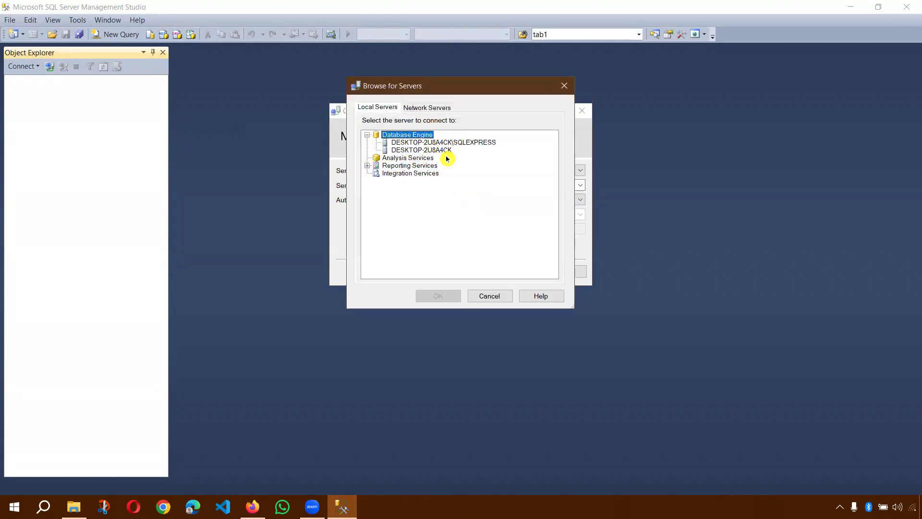
{"action": "left_click", "coordinate": [479, 143]}
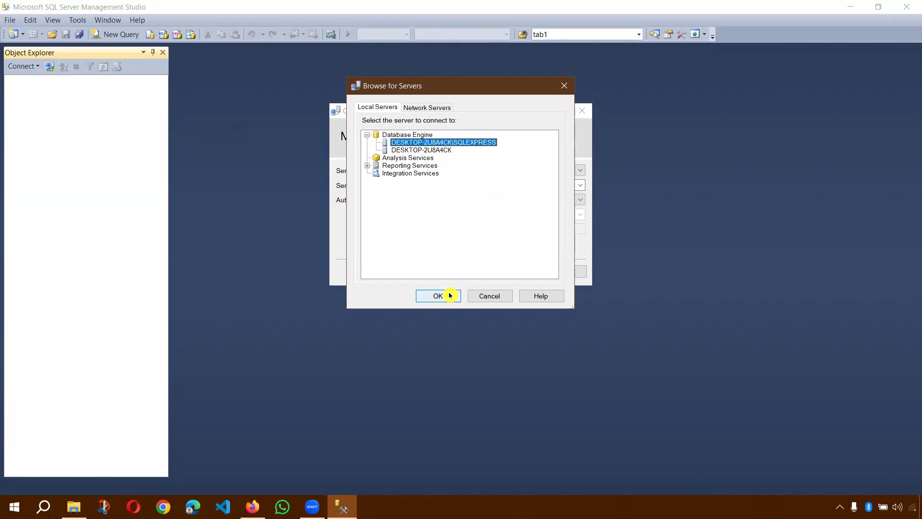
{"action": "left_click", "coordinate": [565, 86]}
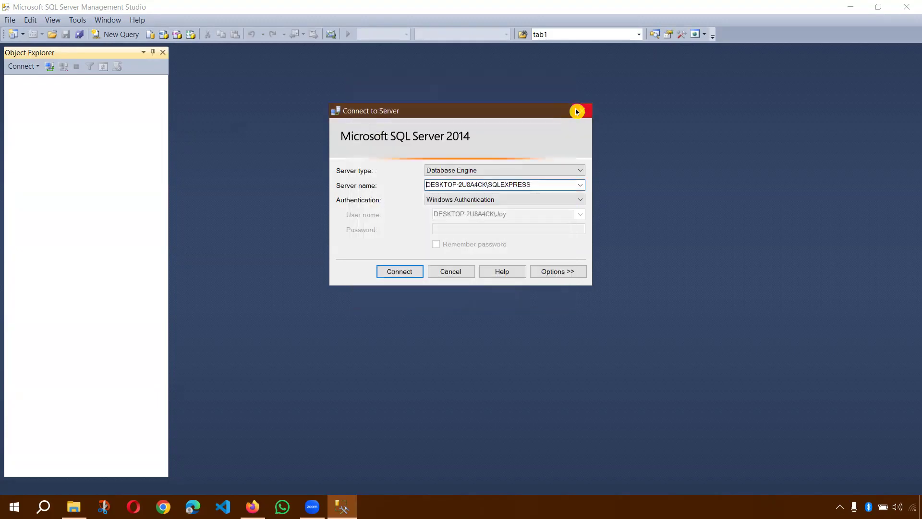
{"action": "left_click", "coordinate": [576, 112]}
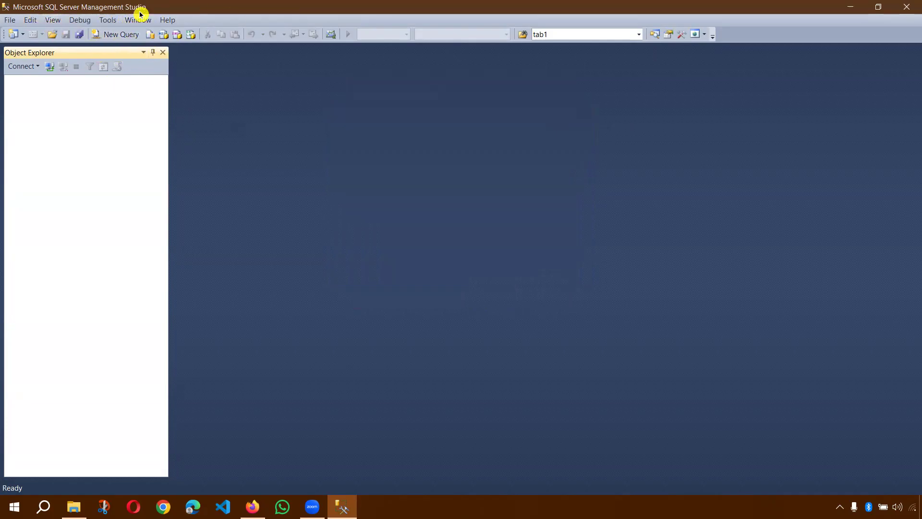
{"action": "left_click", "coordinate": [908, 7]}
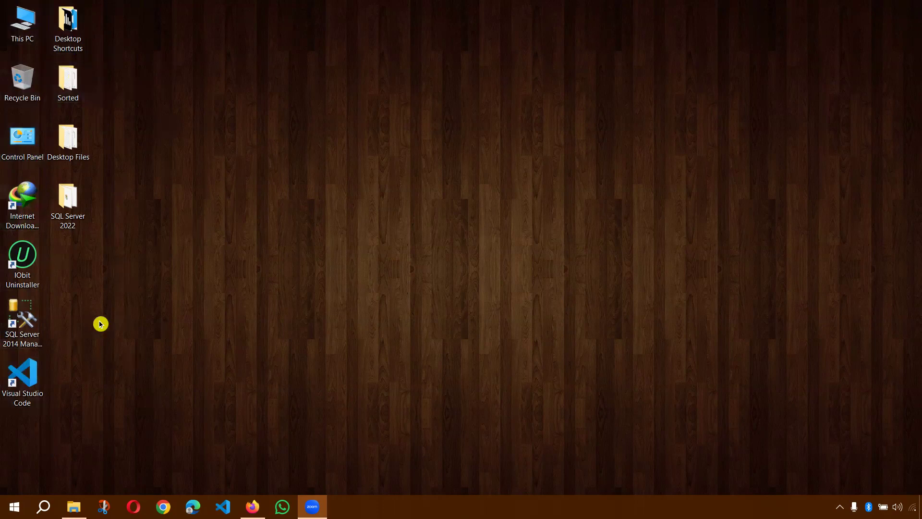
Search Windows for SSMS and open the file location of SQL Server Management Studio 20.
{"action": "left_click", "coordinate": [43, 504]}
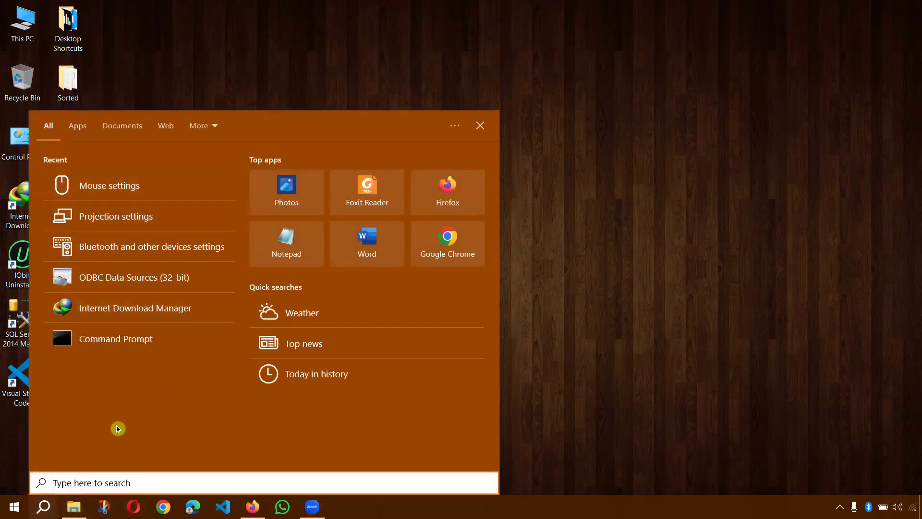
{"action": "type", "text": "SSMS"}
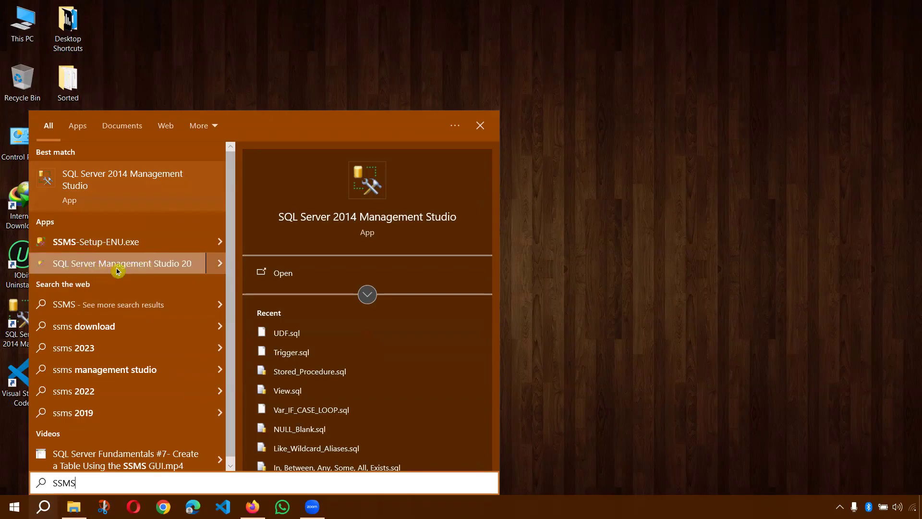
{"action": "left_click", "coordinate": [218, 265]}
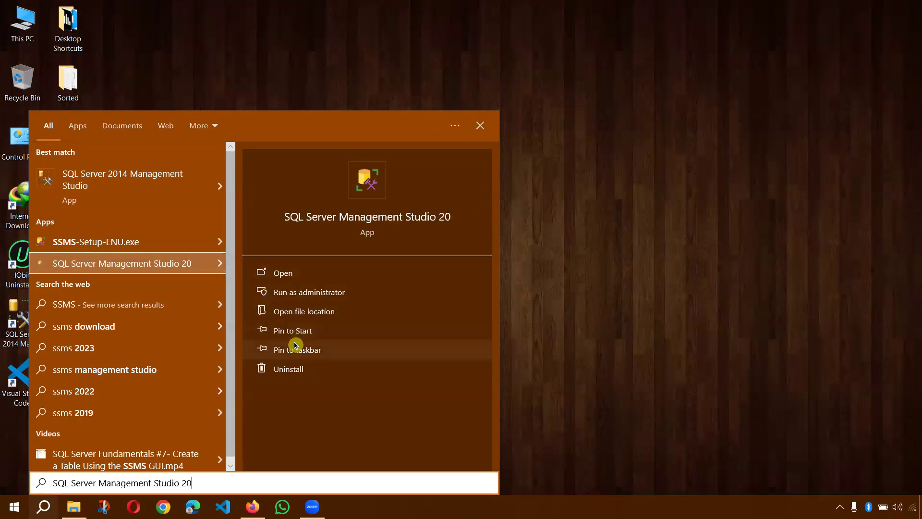
{"action": "left_click", "coordinate": [302, 312]}
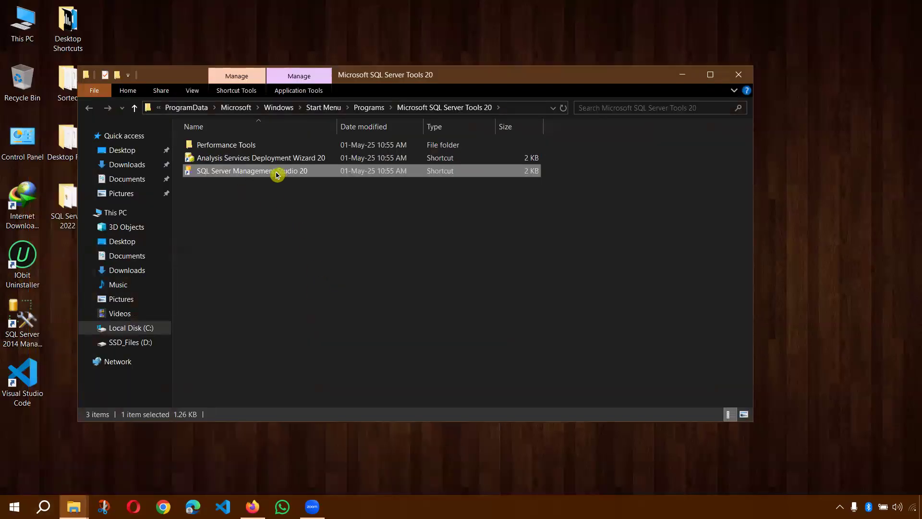
Create a desktop shortcut for SQL Server Management Studio 20, close the folder, and place the shortcut below the SQL Server 2022 folder.
{"action": "right_click", "coordinate": [278, 171]}
{"action": "mouse_move", "coordinate": [312, 392]}
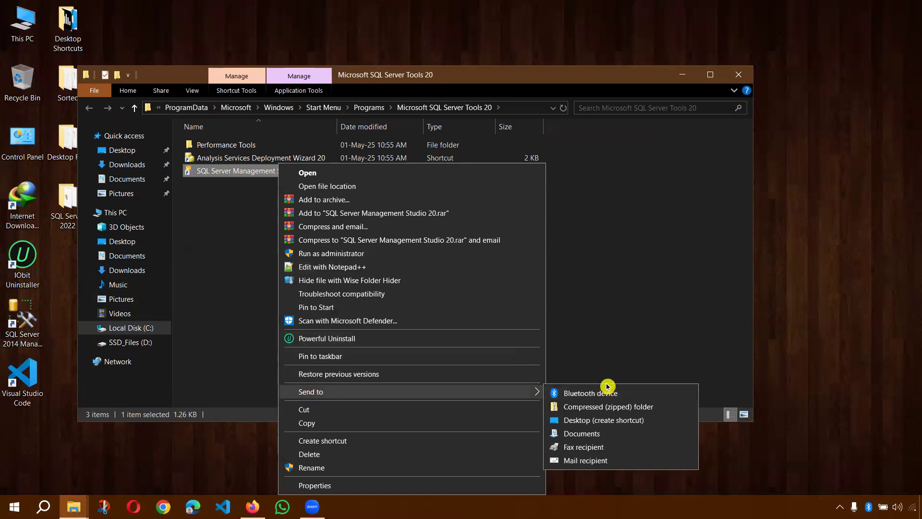
{"action": "left_click", "coordinate": [594, 420]}
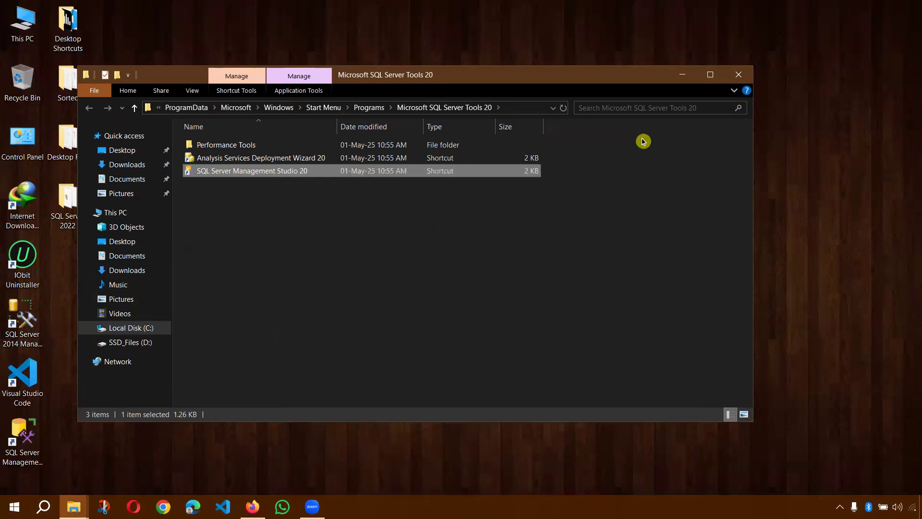
{"action": "left_click", "coordinate": [735, 77]}
{"action": "left_click_drag", "start_coordinate": [22, 434], "coordinate": [72, 267]}
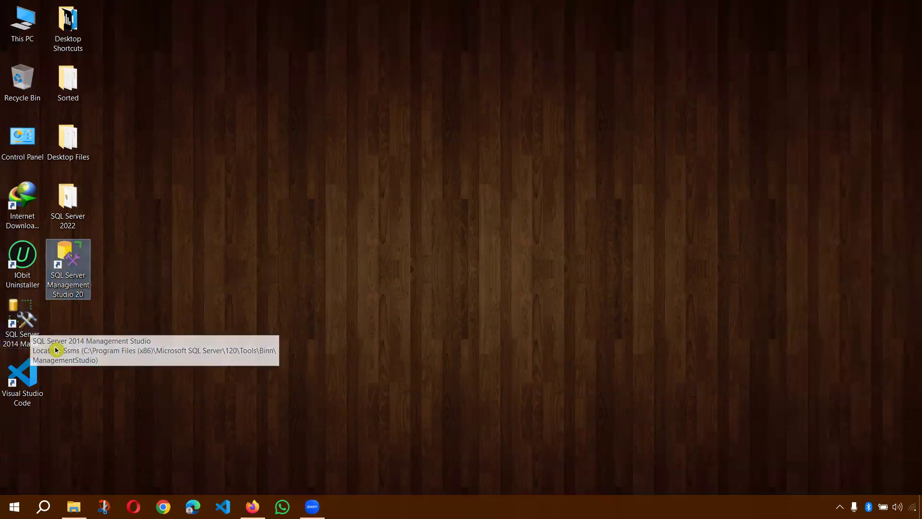
Launch SQL Server Management Studio 20 from its desktop shortcut and choose Database Engine as the server type.
{"action": "double_click", "coordinate": [72, 250]}
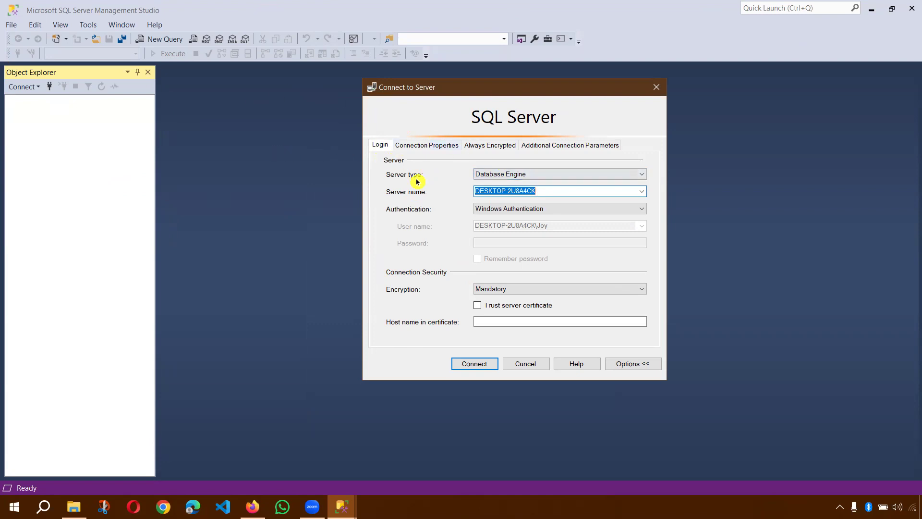
{"action": "left_click", "coordinate": [533, 176]}
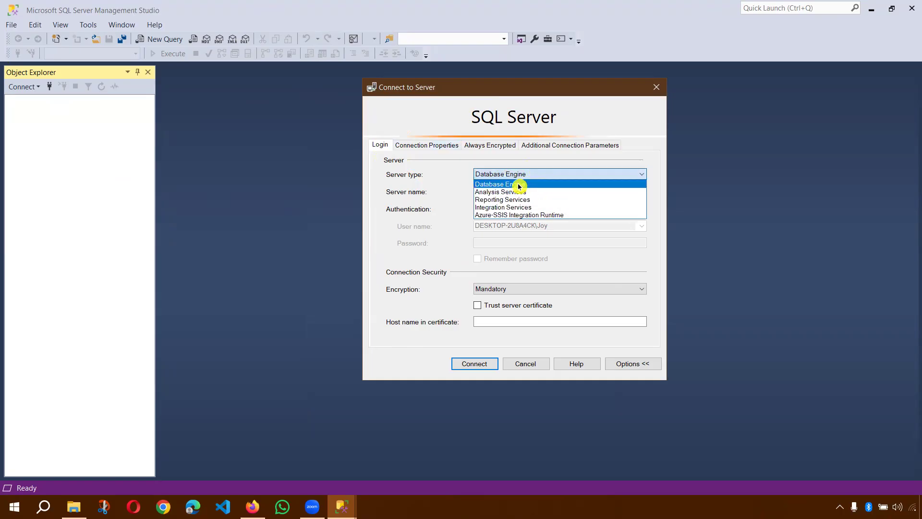
{"action": "left_click", "coordinate": [493, 185]}
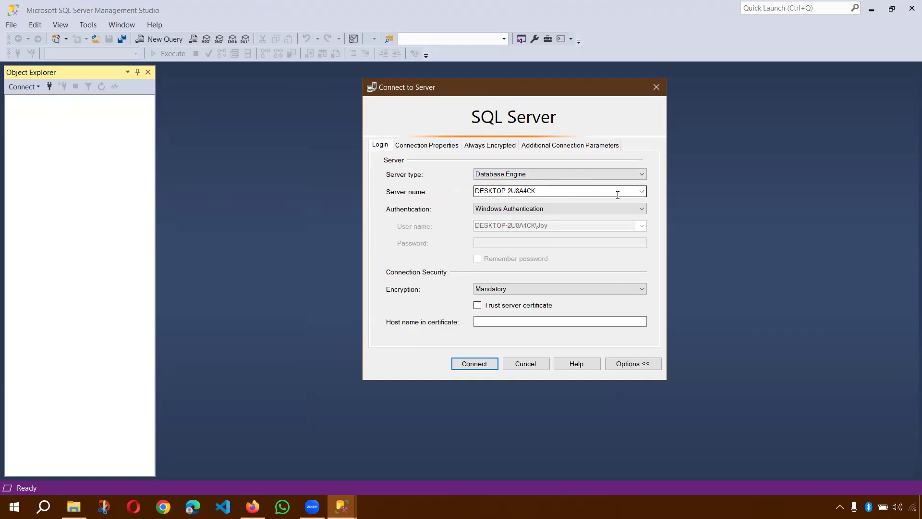
Browse the local Database Engine servers offered for the connection, compare both instances, and cancel the server browser.
{"action": "left_click", "coordinate": [641, 195]}
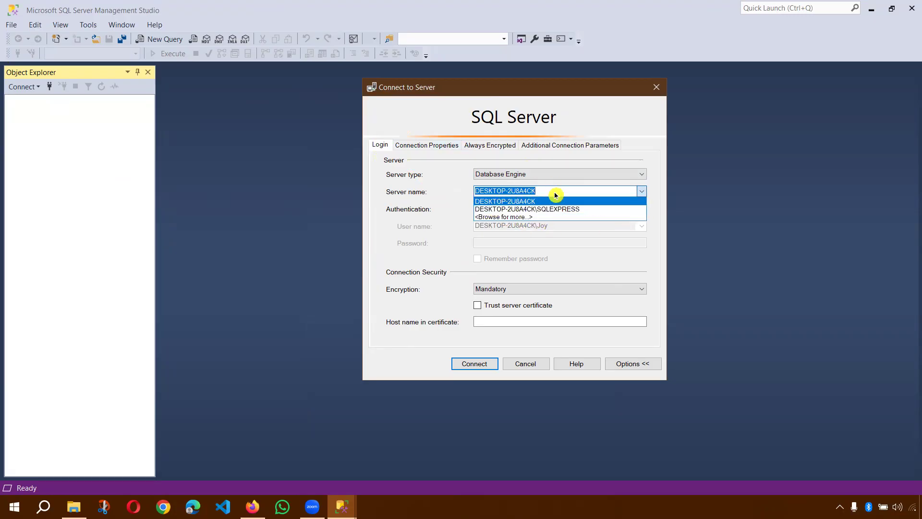
{"action": "left_click", "coordinate": [584, 178]}
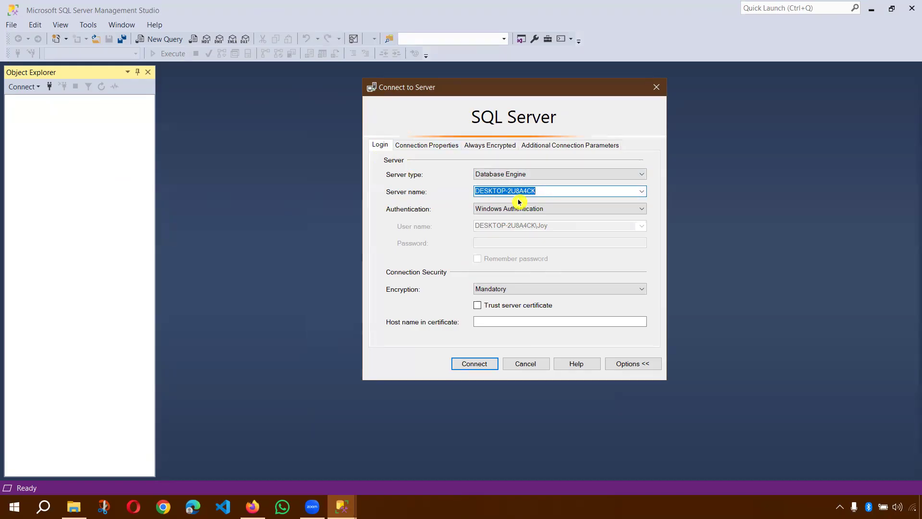
{"action": "left_click", "coordinate": [642, 197]}
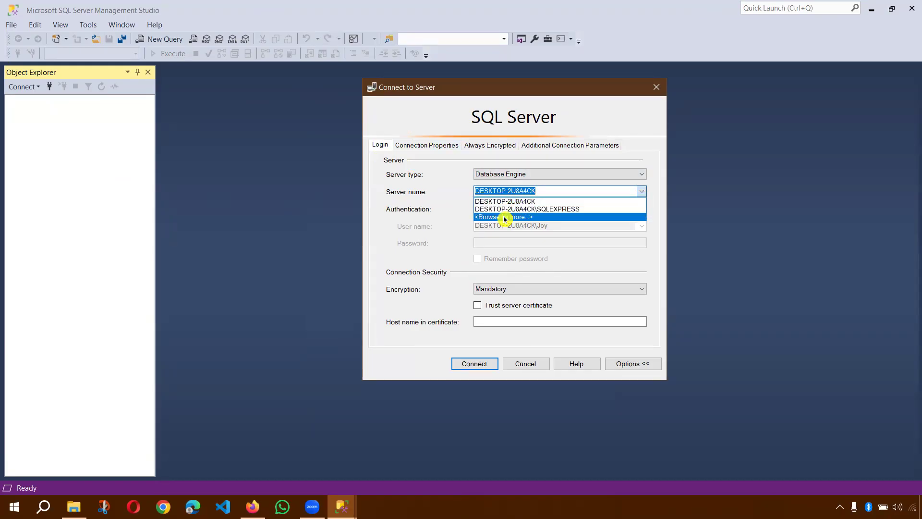
{"action": "left_click", "coordinate": [525, 218]}
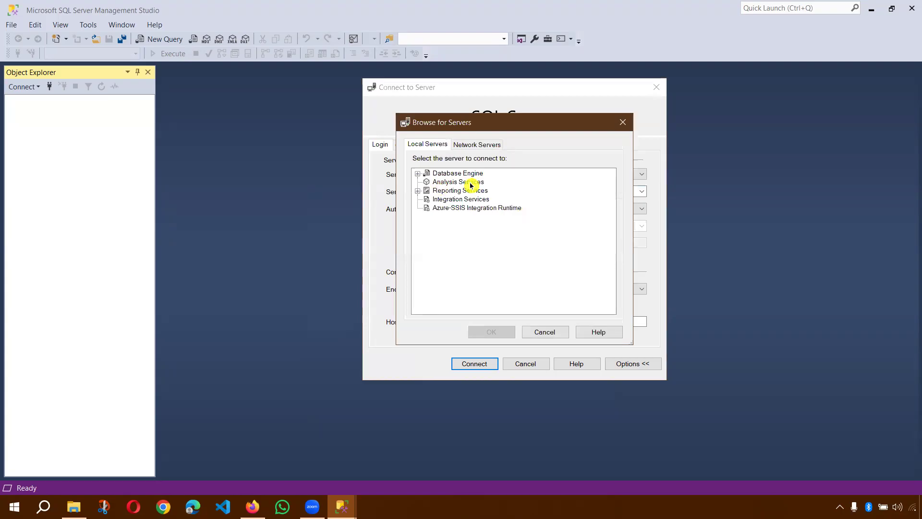
{"action": "left_click", "coordinate": [419, 175]}
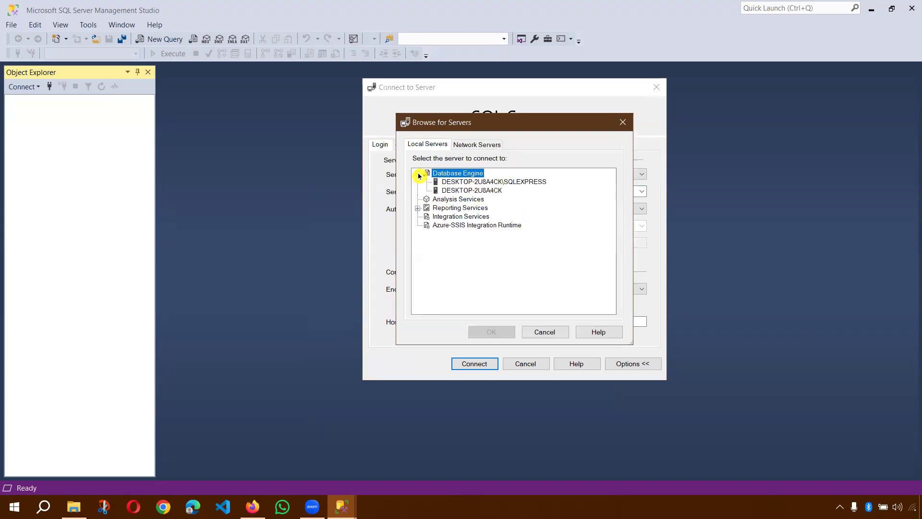
{"action": "left_click", "coordinate": [480, 183]}
{"action": "left_click", "coordinate": [487, 189]}
{"action": "left_click", "coordinate": [485, 182]}
{"action": "left_click", "coordinate": [485, 191]}
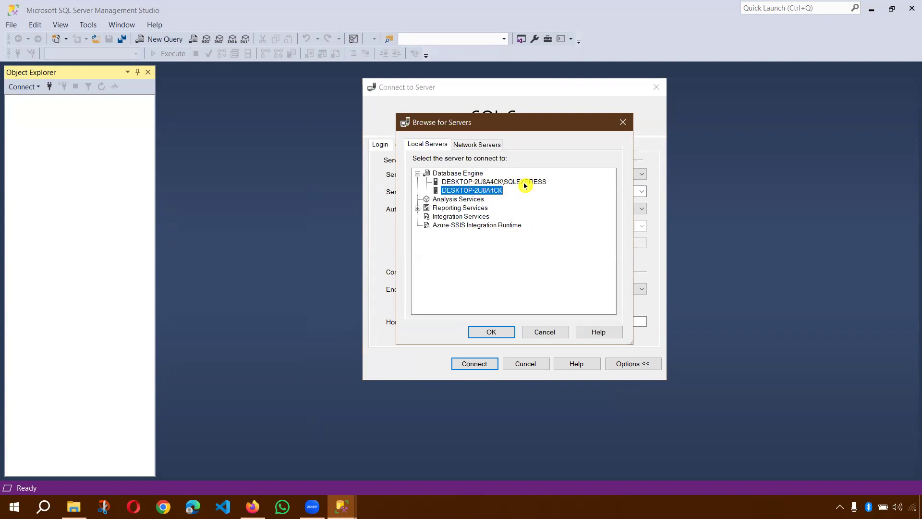
{"action": "left_click", "coordinate": [511, 182]}
{"action": "left_click", "coordinate": [488, 191]}
{"action": "left_click", "coordinate": [545, 332]}
Select DESKTOP-2U8A4CK as the server name and try SQL Server Authentication before switching back to Windows Authentication.
{"action": "left_click", "coordinate": [641, 191]}
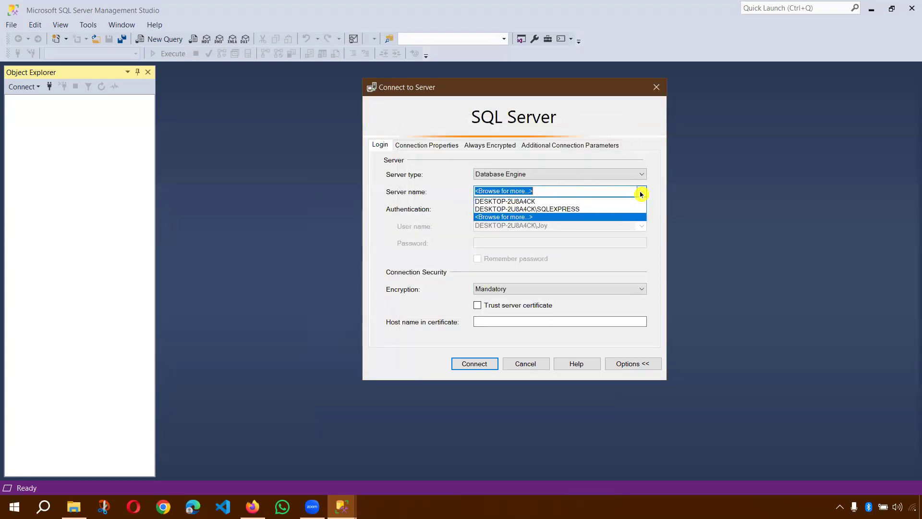
{"action": "left_click", "coordinate": [515, 206]}
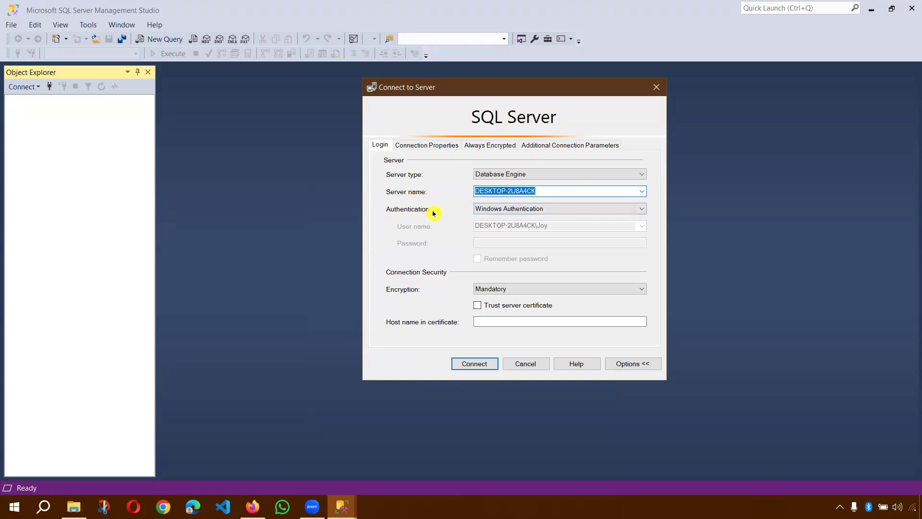
{"action": "left_click", "coordinate": [544, 210]}
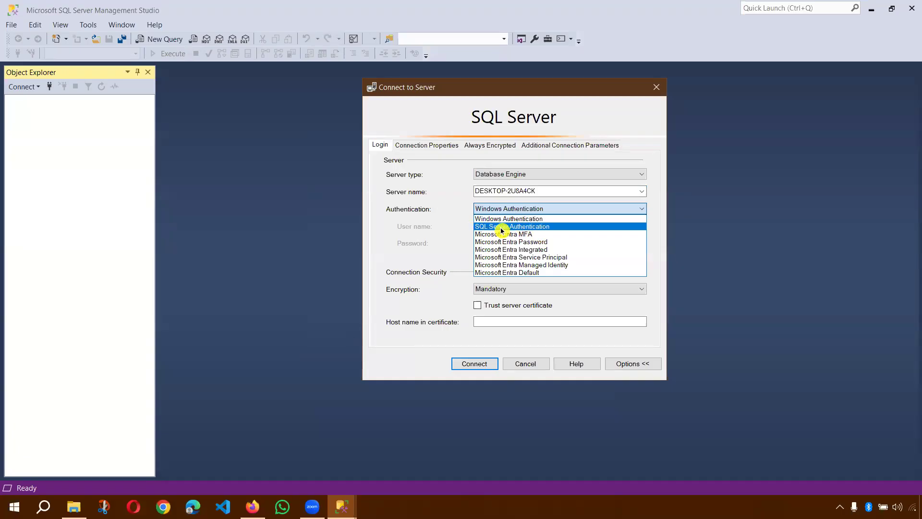
{"action": "left_click", "coordinate": [500, 228]}
{"action": "left_click", "coordinate": [507, 225]}
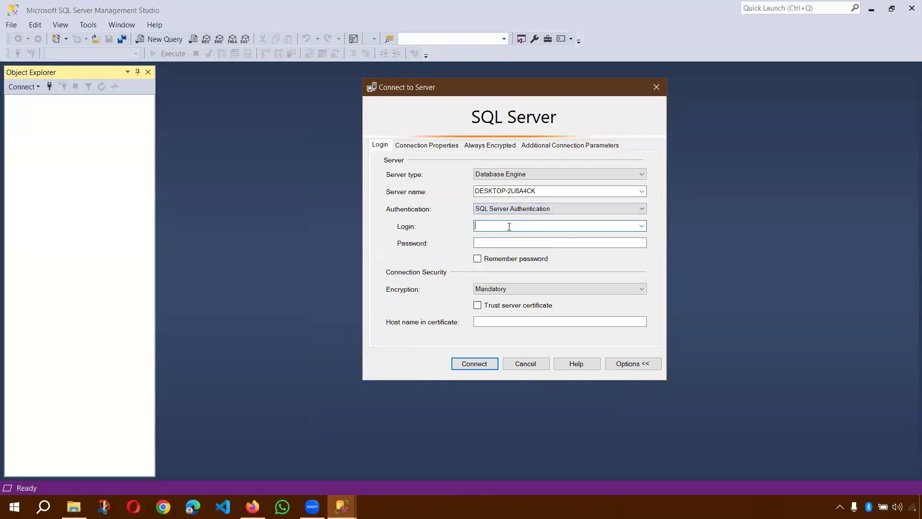
{"action": "left_click", "coordinate": [510, 226]}
{"action": "left_click", "coordinate": [561, 210]}
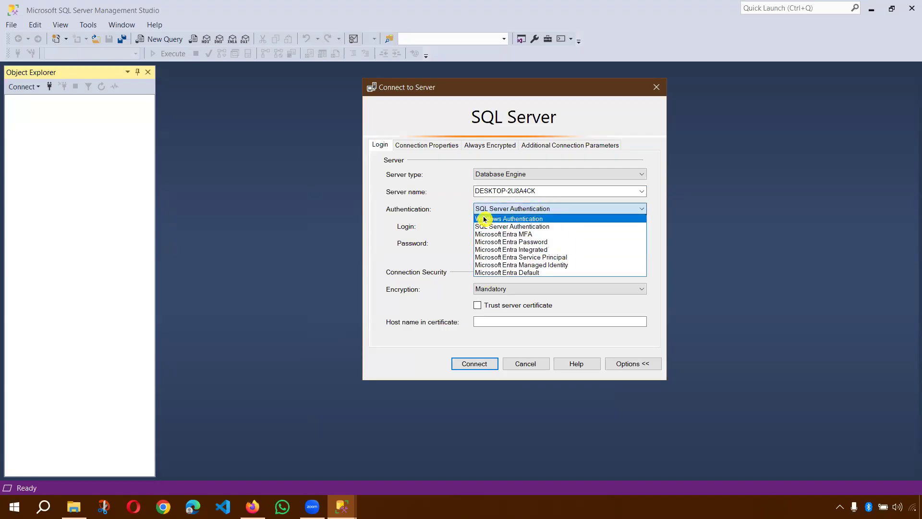
{"action": "left_click", "coordinate": [485, 219]}
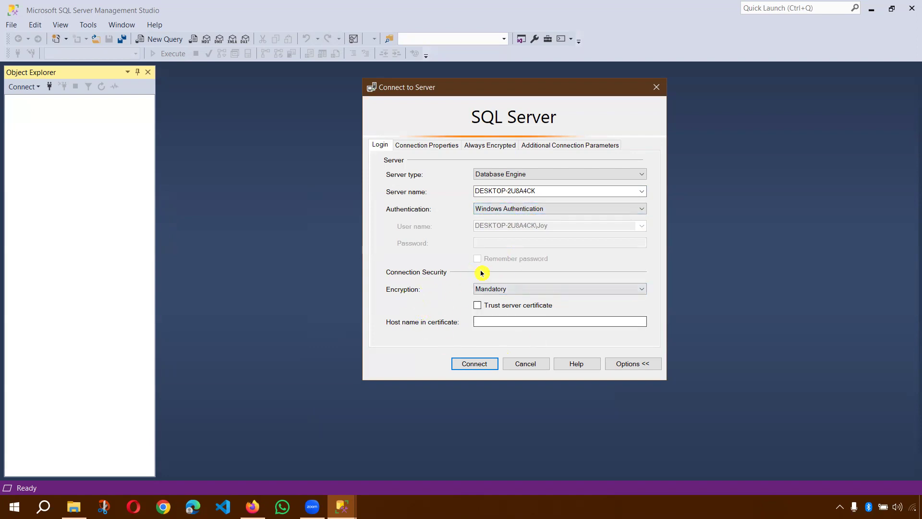
Set the connection encryption to Optional and connect to the server.
{"action": "left_click", "coordinate": [520, 294]}
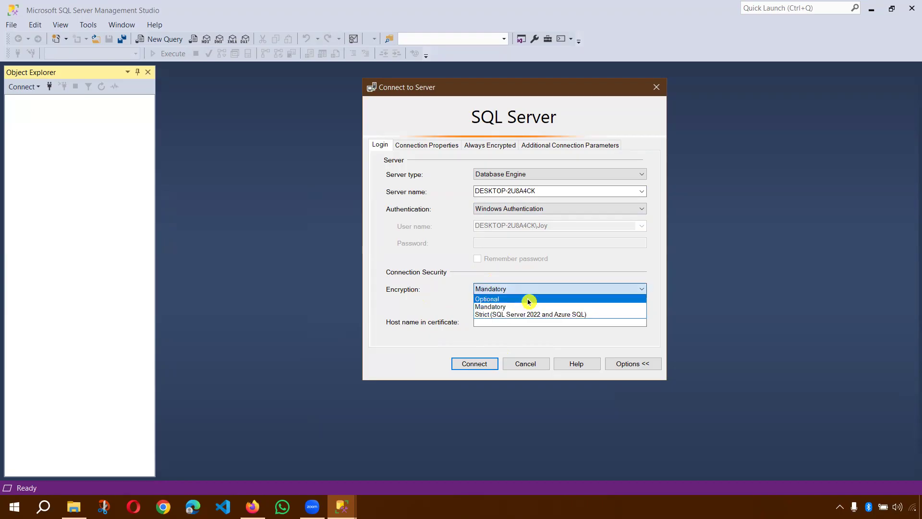
{"action": "left_click", "coordinate": [539, 300]}
{"action": "left_click", "coordinate": [479, 368]}
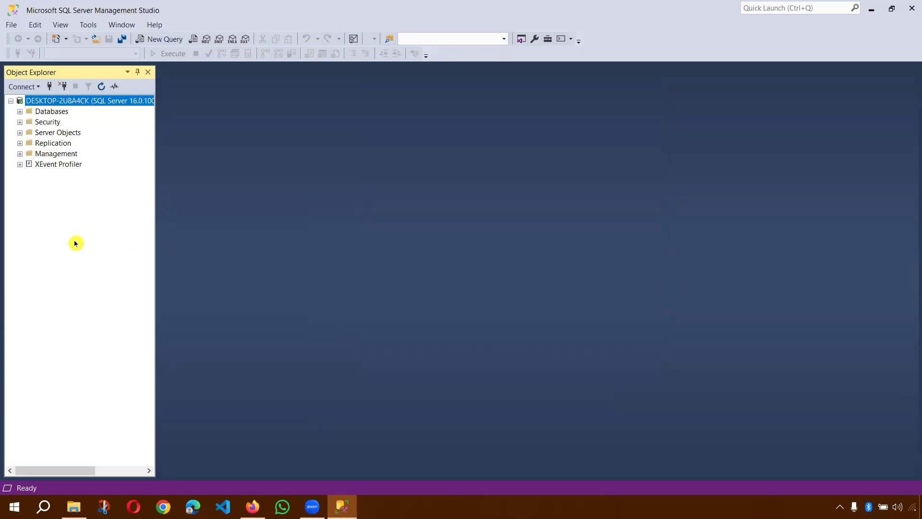
Widen the Object Explorer and expand the connected server's Databases folder.
{"action": "left_click_drag", "start_coordinate": [155, 144], "coordinate": [197, 146]}
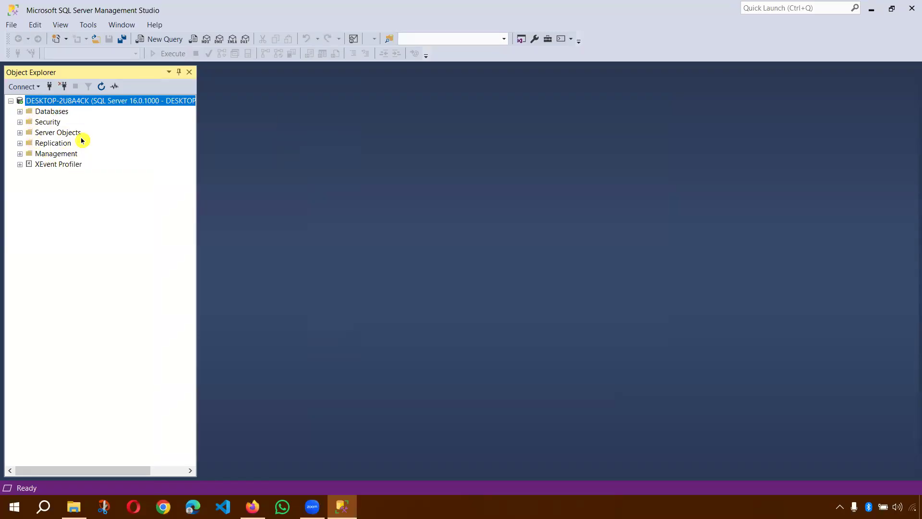
{"action": "left_click", "coordinate": [20, 112]}
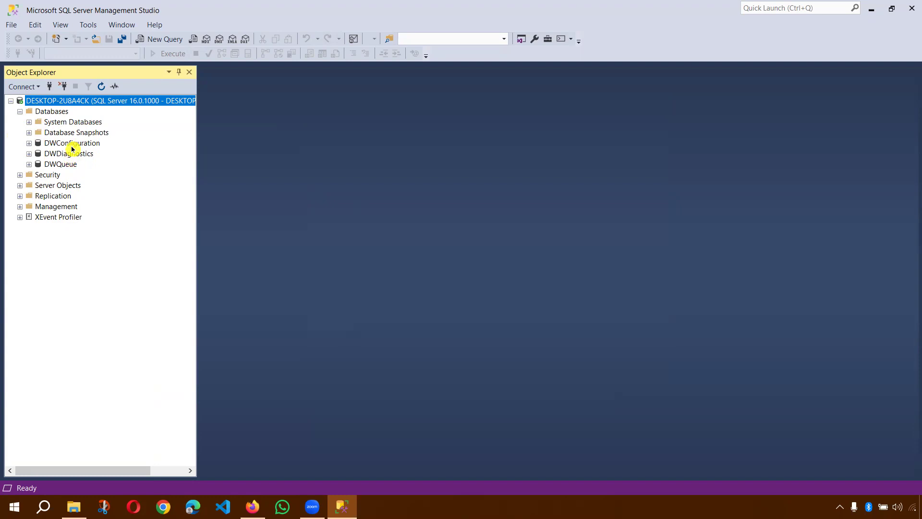
Open a new query window and write the test statement Select 10+10 on the third line.
{"action": "left_click", "coordinate": [166, 40]}
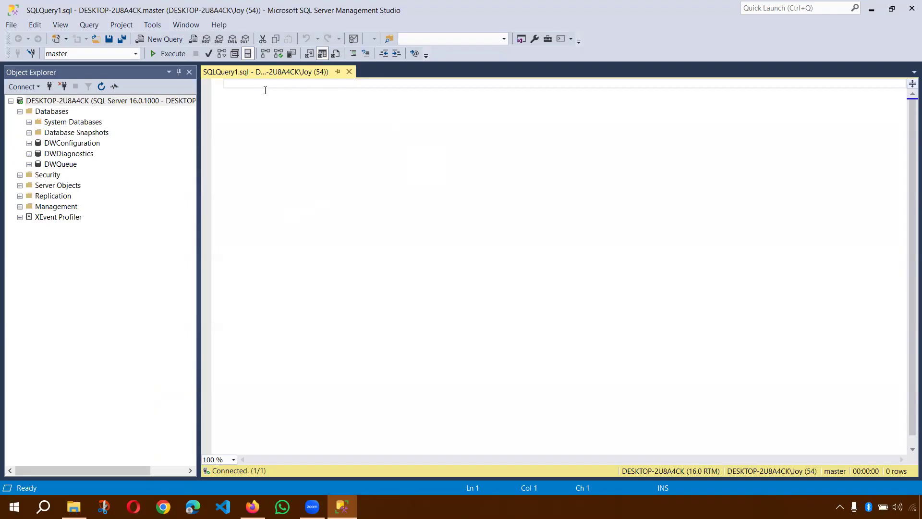
{"action": "key", "text": "Return"}
{"action": "key", "text": "Return"}
{"action": "type", "text": "Select"}
{"action": "scroll", "coordinate": [276, 124], "scroll_direction": "up", "scroll_amount": 5}
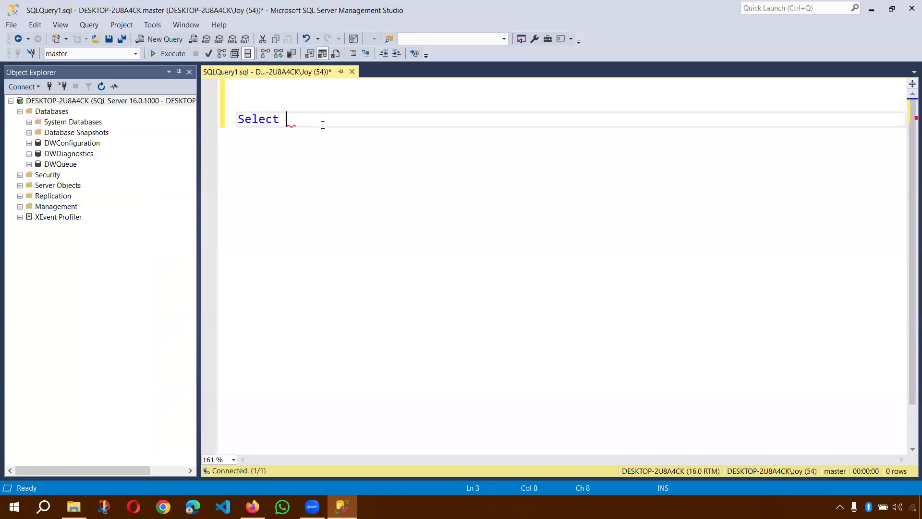
{"action": "scroll", "coordinate": [324, 125], "scroll_direction": "up", "scroll_amount": 2}
{"action": "type", "text": "10+10"}
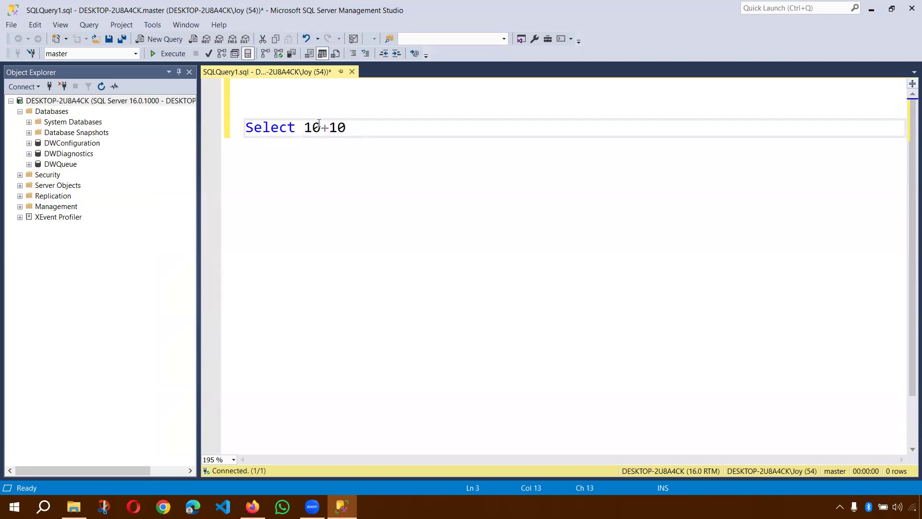
Execute the Select 10+10 statement and delete it from the query together with its line.
{"action": "left_click_drag", "start_coordinate": [346, 128], "coordinate": [245, 127]}
{"action": "left_click", "coordinate": [177, 53]}
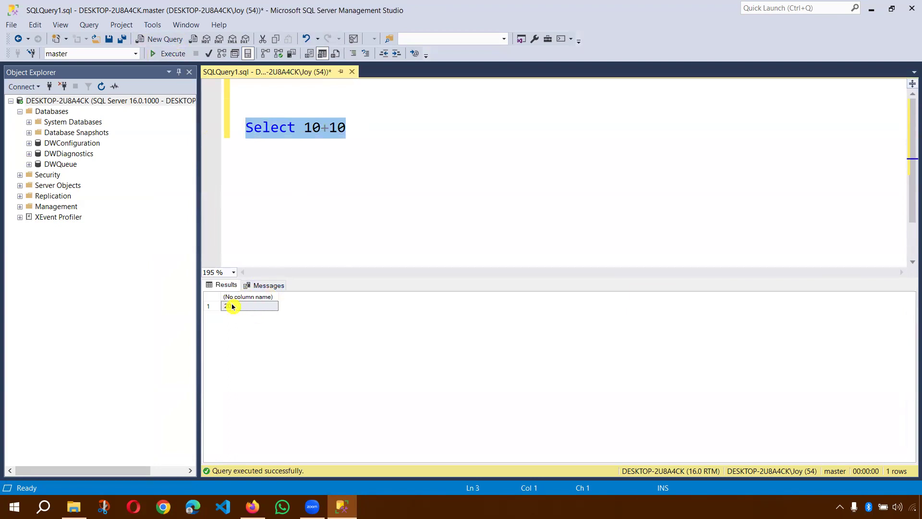
{"action": "left_click", "coordinate": [364, 122]}
{"action": "key", "text": "shift+Home"}
{"action": "key", "text": "BackSpace"}
{"action": "key", "text": "BackSpace"}
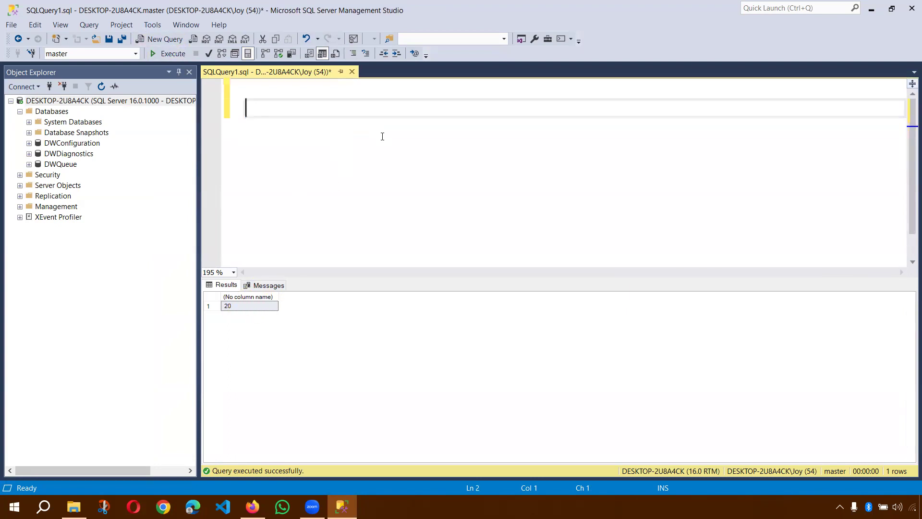
Write the statement Create Database NewDB; on the query's second line.
{"action": "type", "text": "Create Databas"}
{"action": "key", "text": "BackSpace"}
{"action": "key", "text": "BackSpace"}
{"action": "type", "text": "base"}
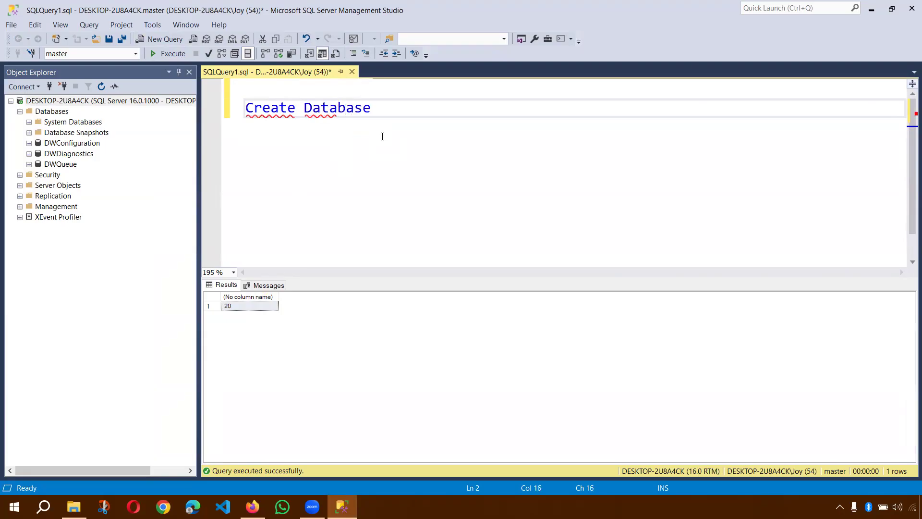
{"action": "type", "text": " NewDB;"}
{"action": "key", "text": "Return"}
Add the statement Use NewDB; on the line below the Create Database statement.
{"action": "type", "text": "USe"}
{"action": "key", "text": "BackSpace"}
{"action": "key", "text": "BackSpace"}
{"action": "key", "text": "BackSpace"}
{"action": "type", "text": "se "}
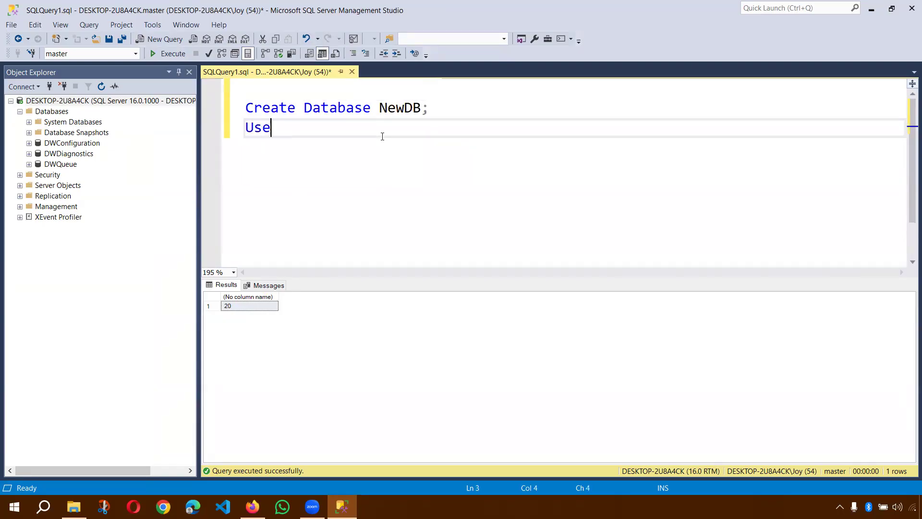
{"action": "type", "text": "NEW"}
{"action": "key", "text": "BackSpace"}
{"action": "key", "text": "BackSpace"}
{"action": "type", "text": "ew"}
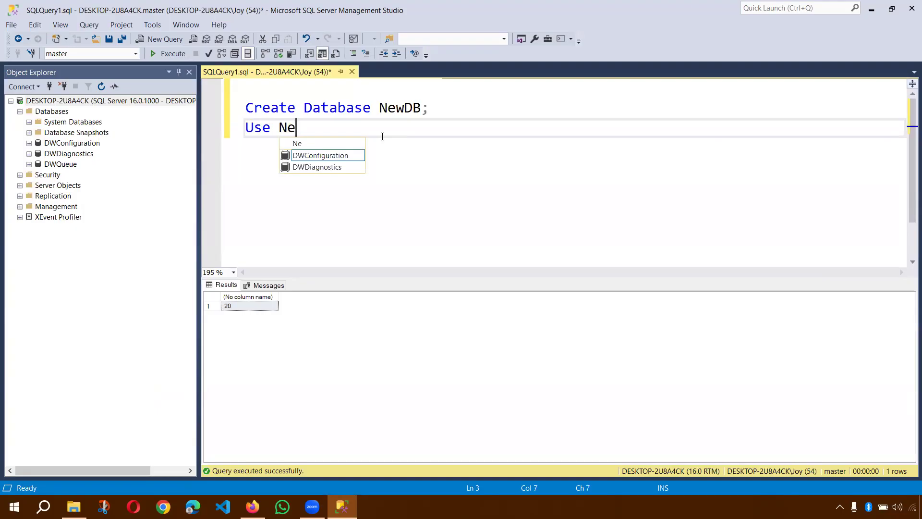
{"action": "type", "text": "DB;"}
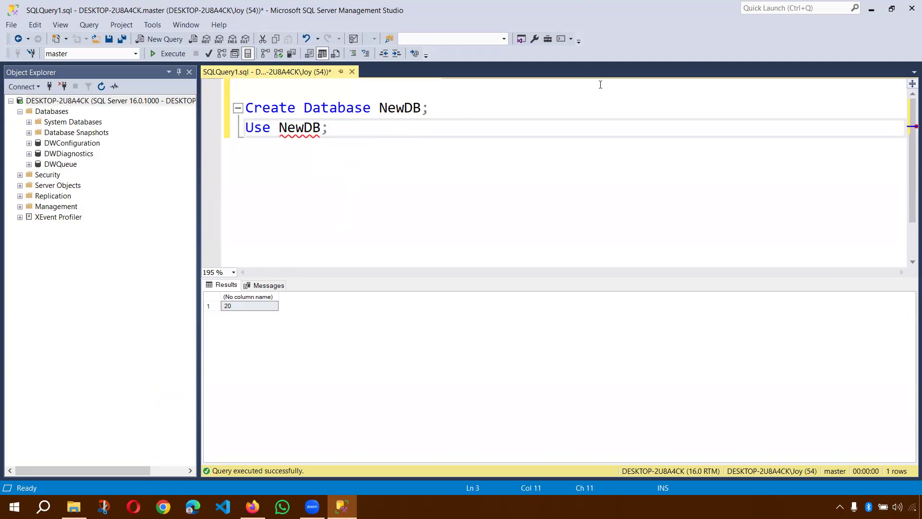
Execute only the Create Database NewDB; statement and check its completion message.
{"action": "left_click", "coordinate": [447, 106]}
{"action": "left_click_drag", "start_coordinate": [434, 108], "coordinate": [243, 108]}
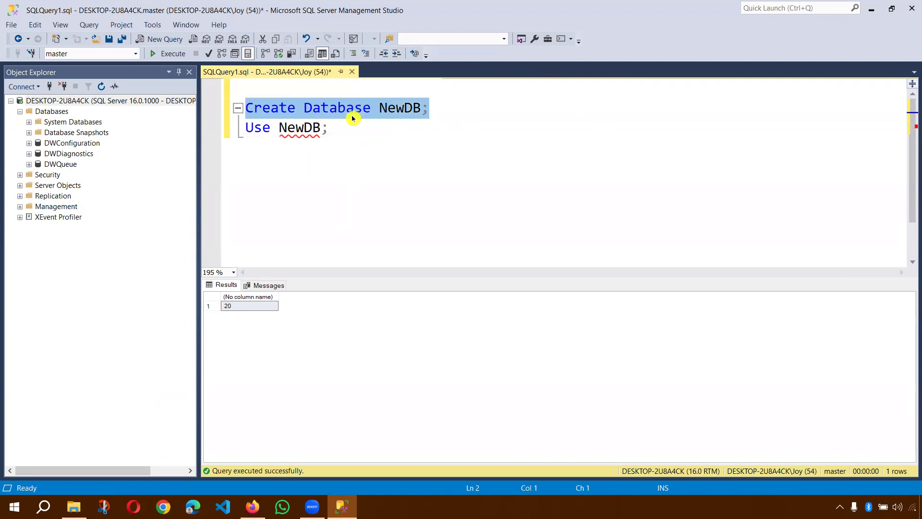
{"action": "left_click", "coordinate": [173, 54]}
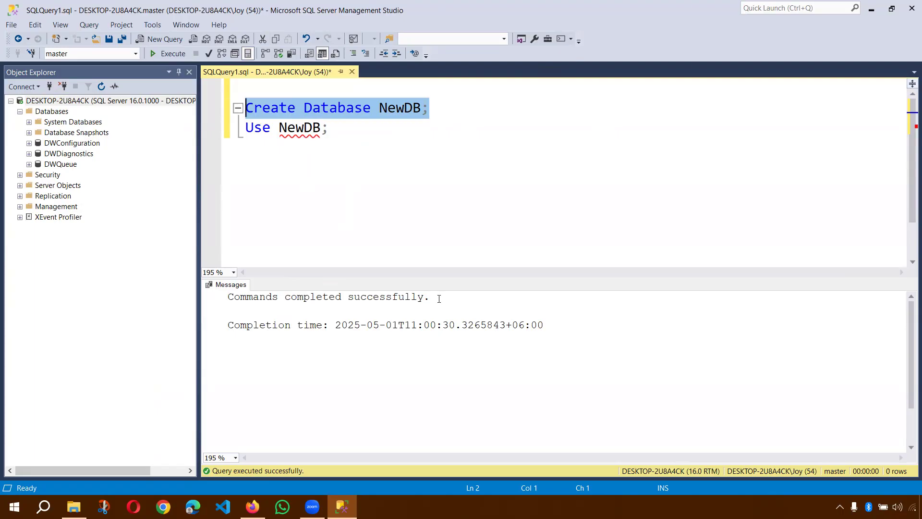
{"action": "left_click_drag", "start_coordinate": [333, 326], "coordinate": [552, 323]}
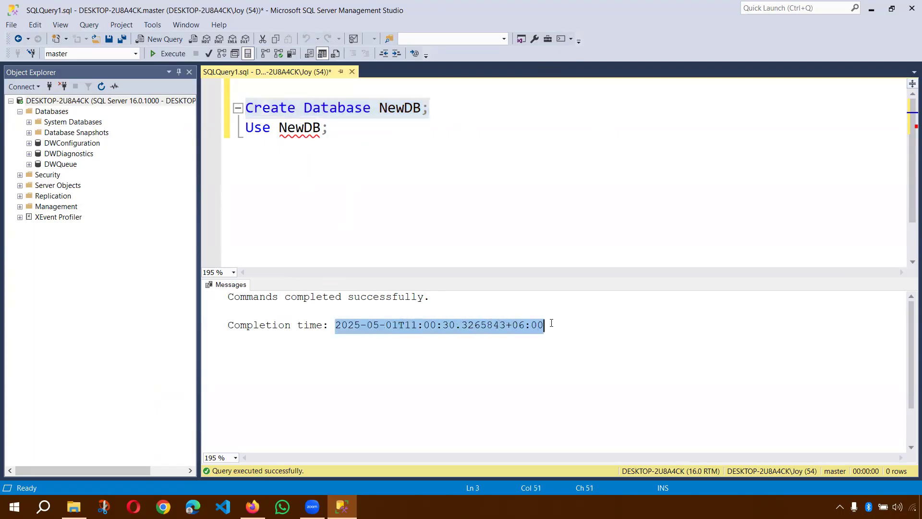
Inspect the error flagged on the Use NewDB; statement.
{"action": "left_click", "coordinate": [348, 129]}
{"action": "left_click_drag", "start_coordinate": [361, 126], "coordinate": [220, 128]}
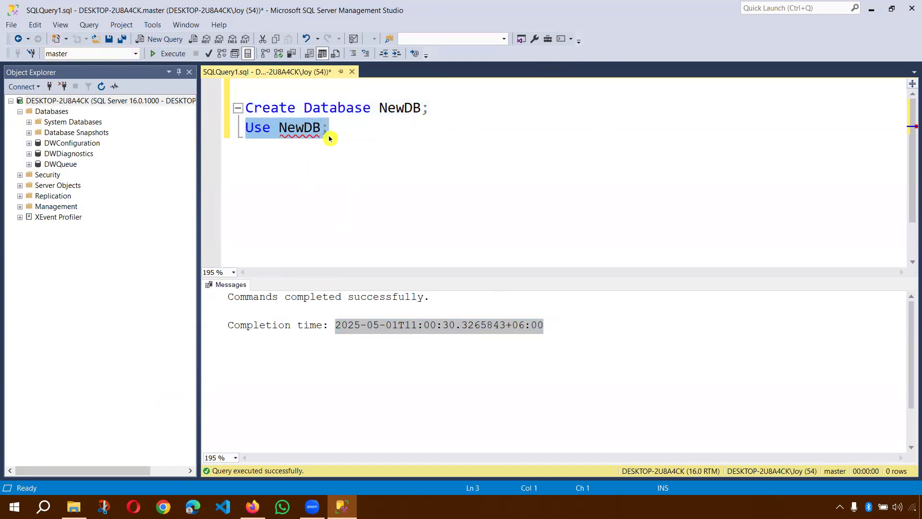
{"action": "mouse_move", "coordinate": [329, 138]}
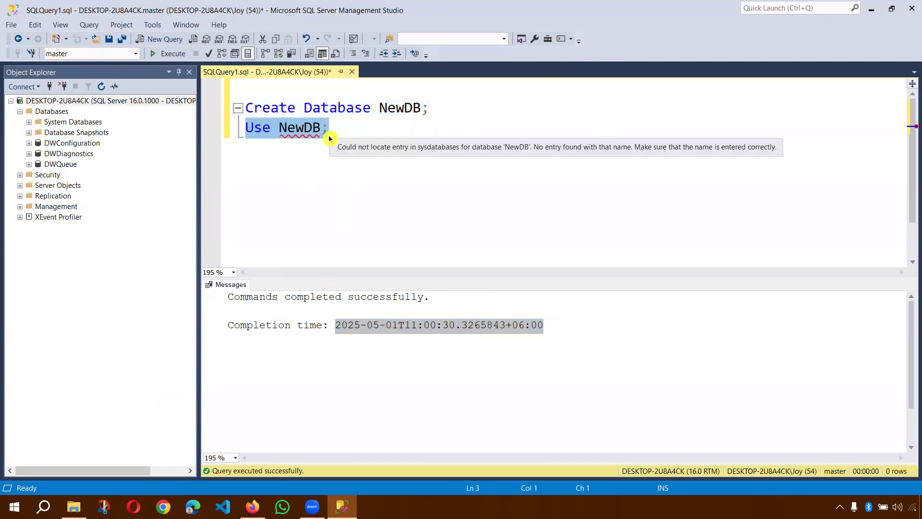
{"action": "left_click", "coordinate": [281, 169]}
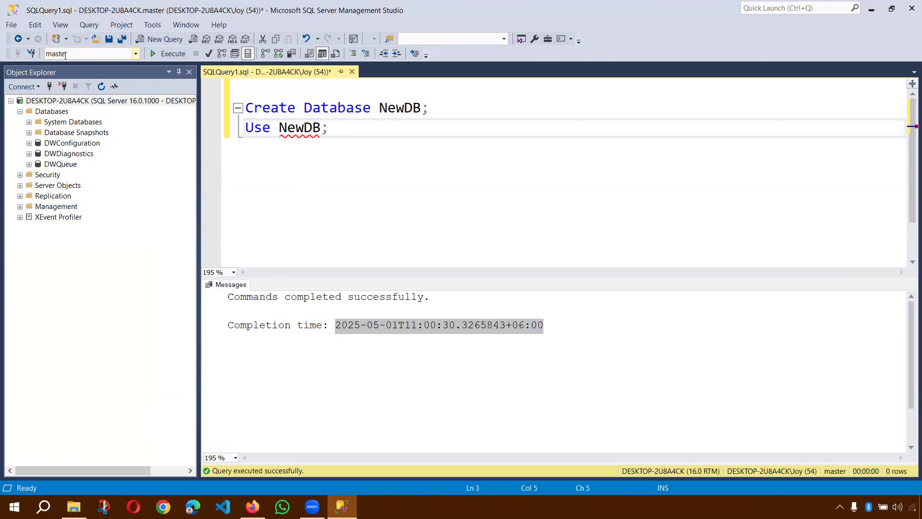
Expand System Databases in the Object Explorer and check the list of available databases for NewDB.
{"action": "left_click", "coordinate": [30, 122]}
{"action": "left_click", "coordinate": [63, 134]}
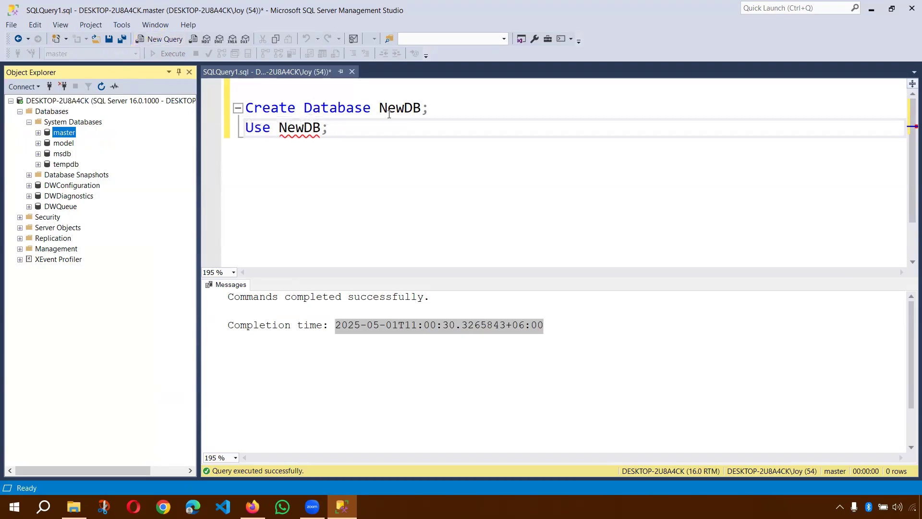
{"action": "left_click_drag", "start_coordinate": [438, 91], "coordinate": [312, 108]}
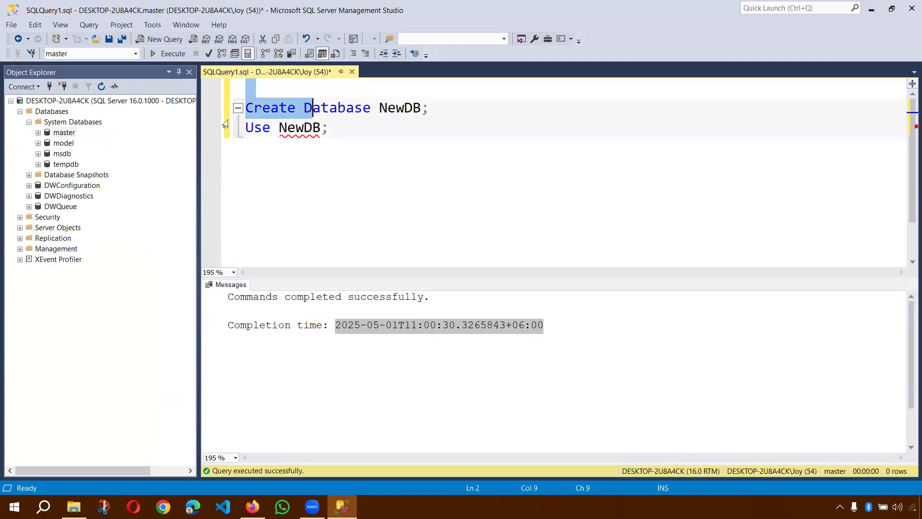
{"action": "left_click", "coordinate": [345, 132]}
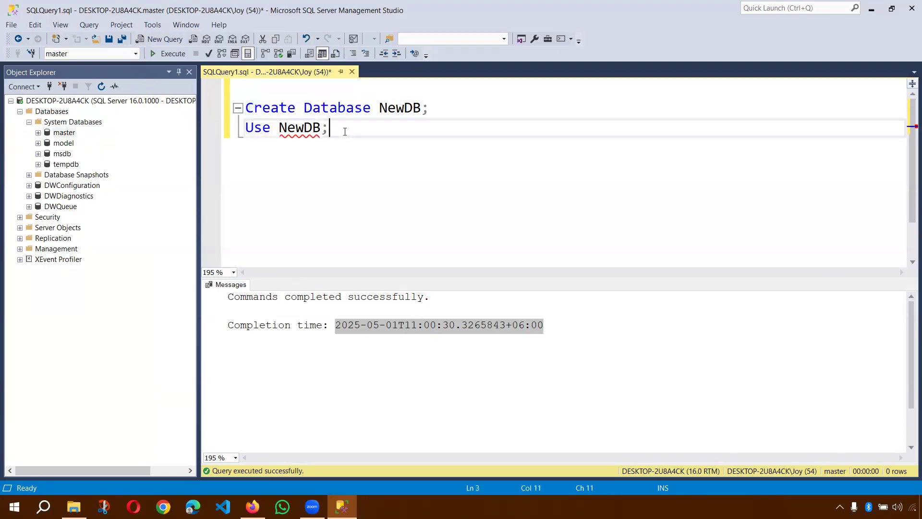
{"action": "left_click_drag", "start_coordinate": [344, 131], "coordinate": [244, 129]}
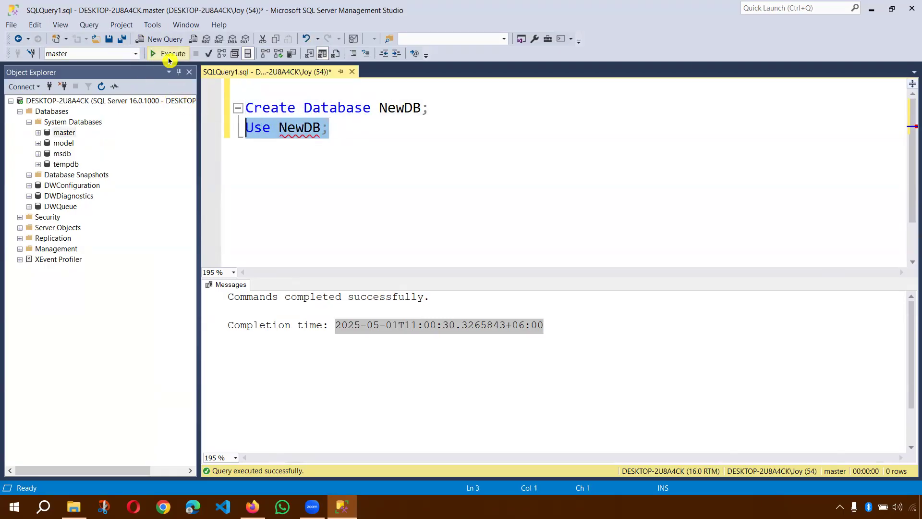
{"action": "left_click", "coordinate": [135, 53]}
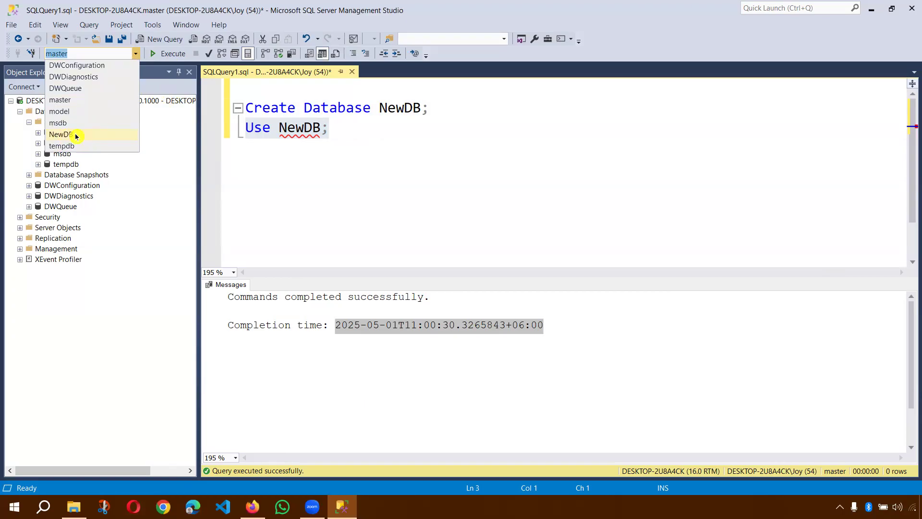
{"action": "left_click", "coordinate": [248, 151]}
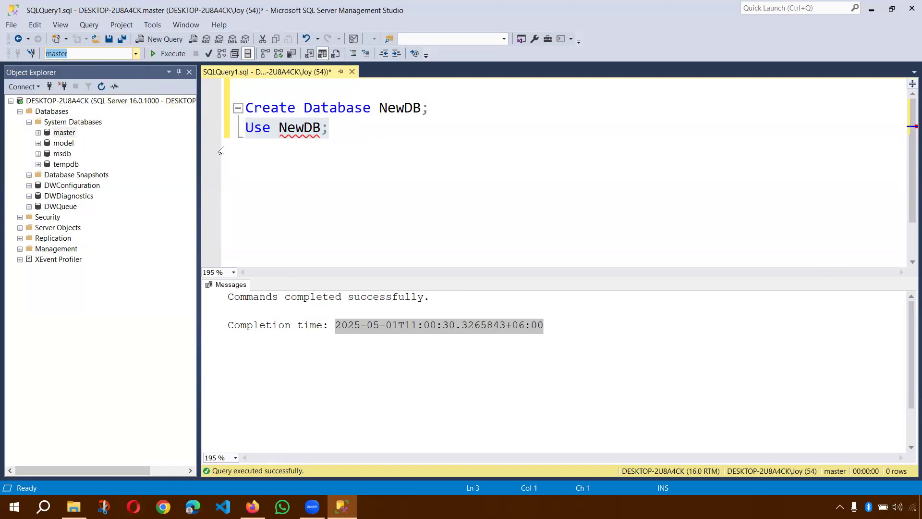
Refresh the Databases folder in the Object Explorer.
{"action": "left_click", "coordinate": [51, 111]}
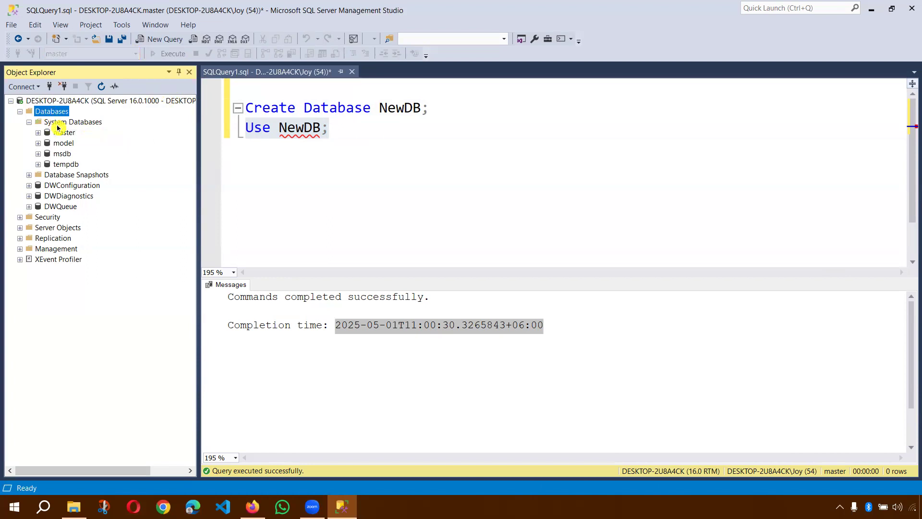
{"action": "left_click", "coordinate": [73, 122]}
{"action": "left_click", "coordinate": [64, 186]}
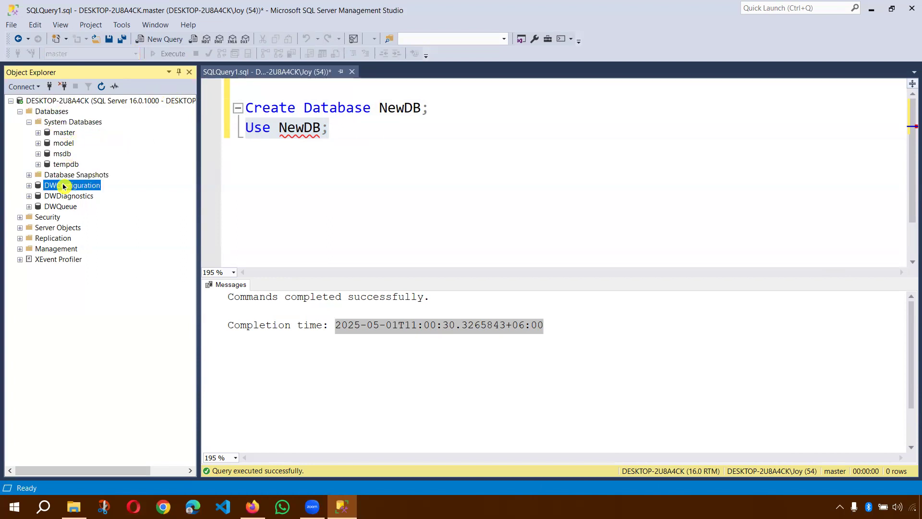
{"action": "left_click", "coordinate": [52, 111]}
{"action": "left_click", "coordinate": [58, 228]}
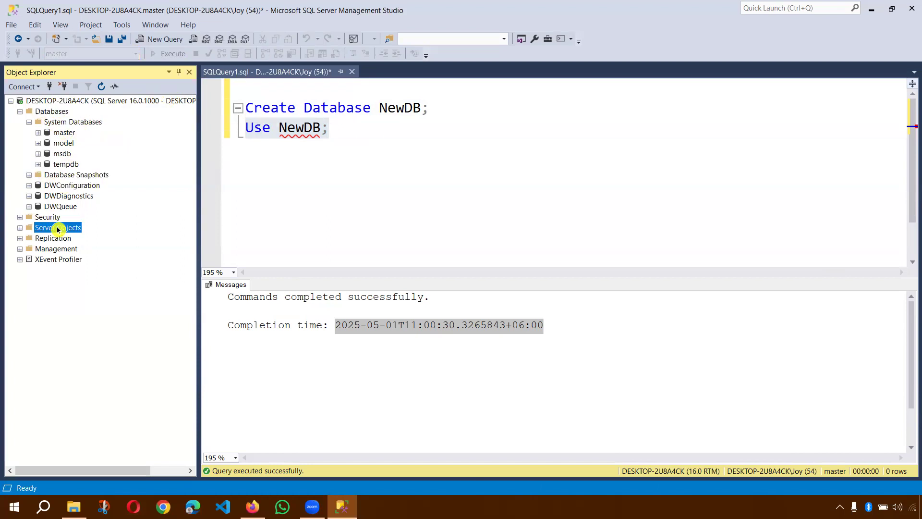
{"action": "right_click", "coordinate": [51, 112]}
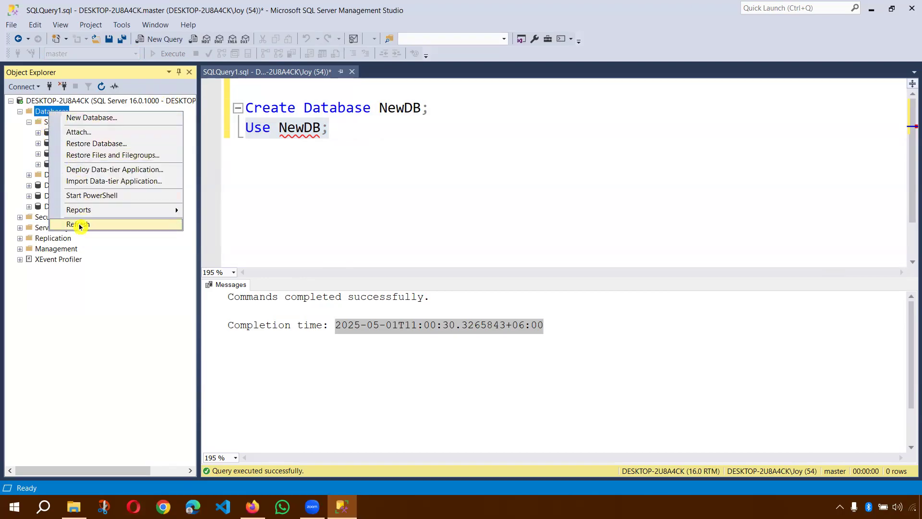
{"action": "left_click", "coordinate": [80, 225]}
Execute only the Use NewDB; statement to make NewDB the active database.
{"action": "left_click", "coordinate": [294, 145]}
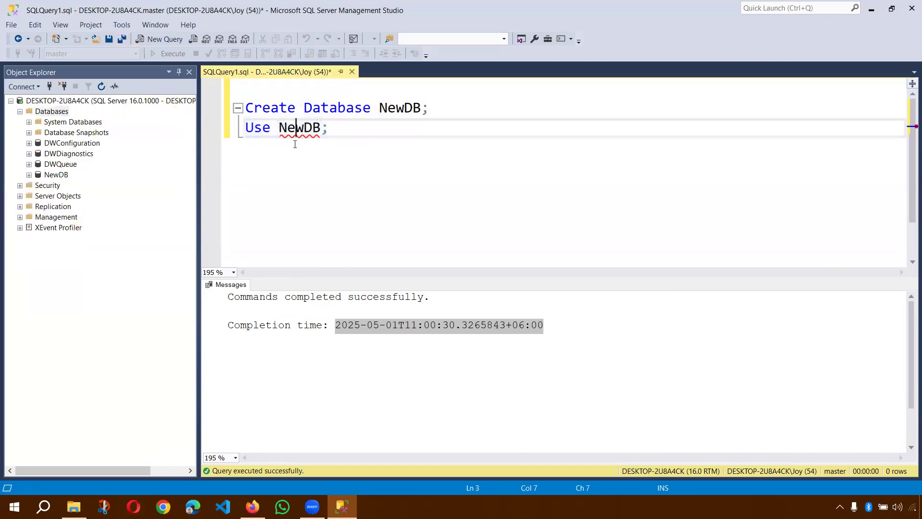
{"action": "left_click", "coordinate": [136, 53]}
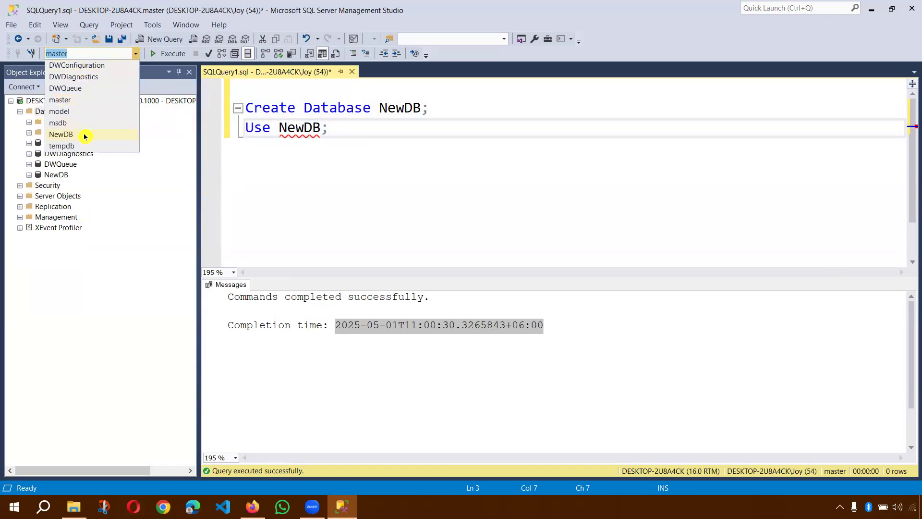
{"action": "left_click", "coordinate": [277, 167]}
{"action": "left_click_drag", "start_coordinate": [328, 131], "coordinate": [245, 128]}
{"action": "left_click", "coordinate": [169, 53]}
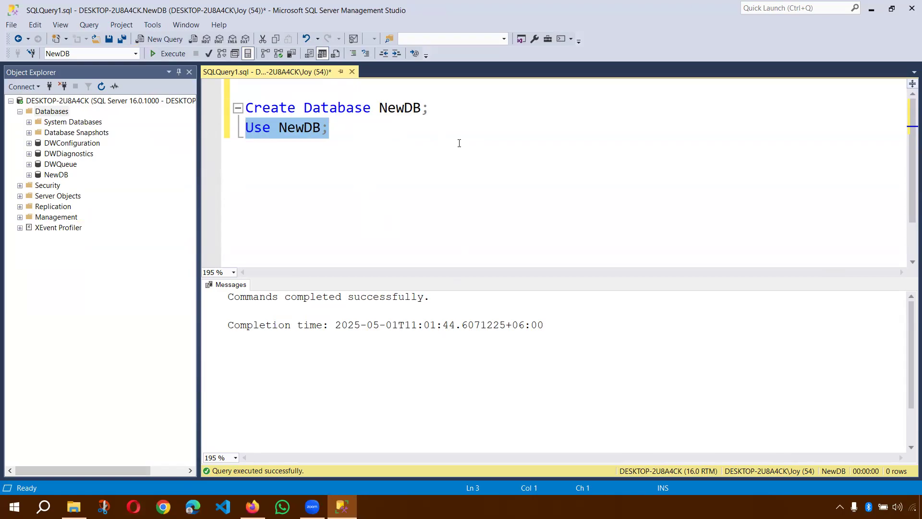
Minimize Management Studio and view the two installers in the desktop's SQL Server 2022 folder, maximized.
{"action": "left_click", "coordinate": [871, 8]}
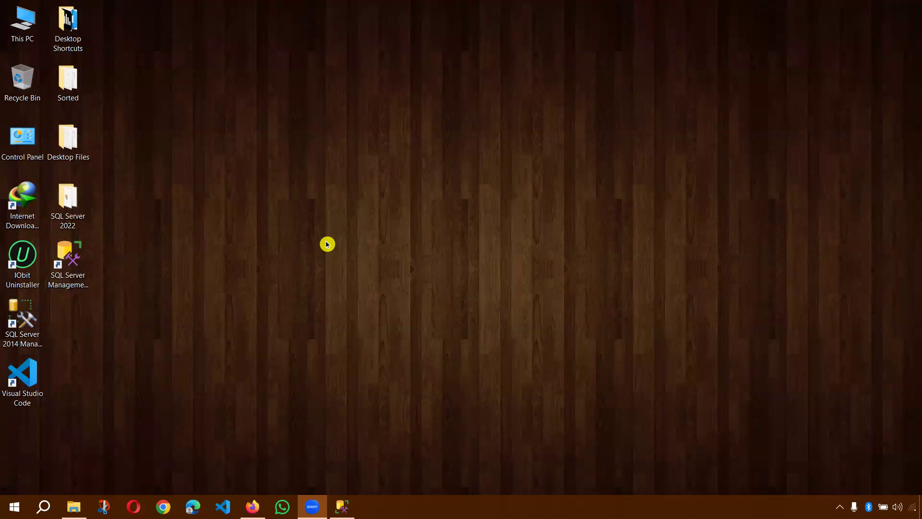
{"action": "double_click", "coordinate": [68, 200]}
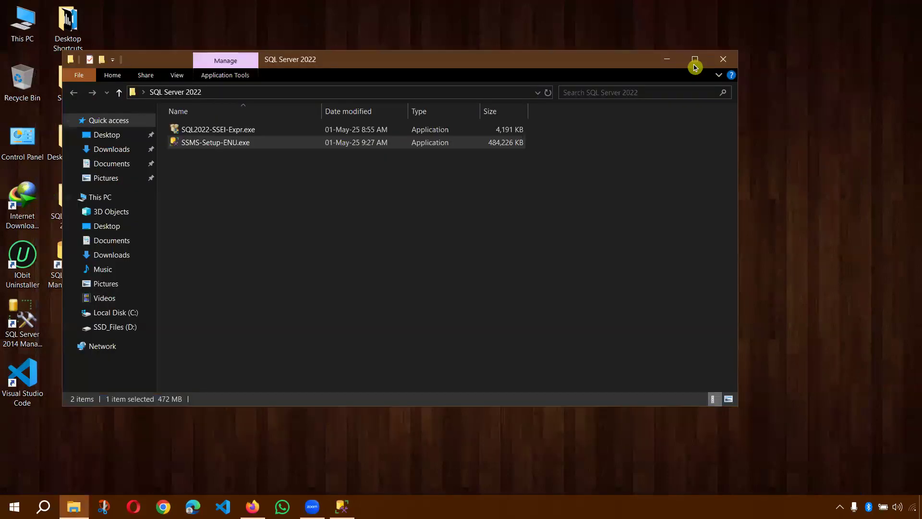
{"action": "left_click", "coordinate": [695, 60]}
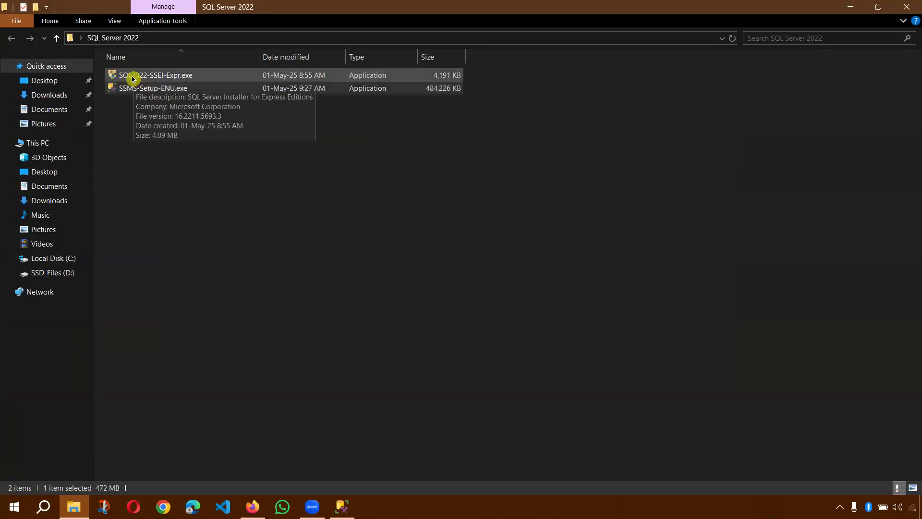
{"action": "double_click", "coordinate": [129, 93]}
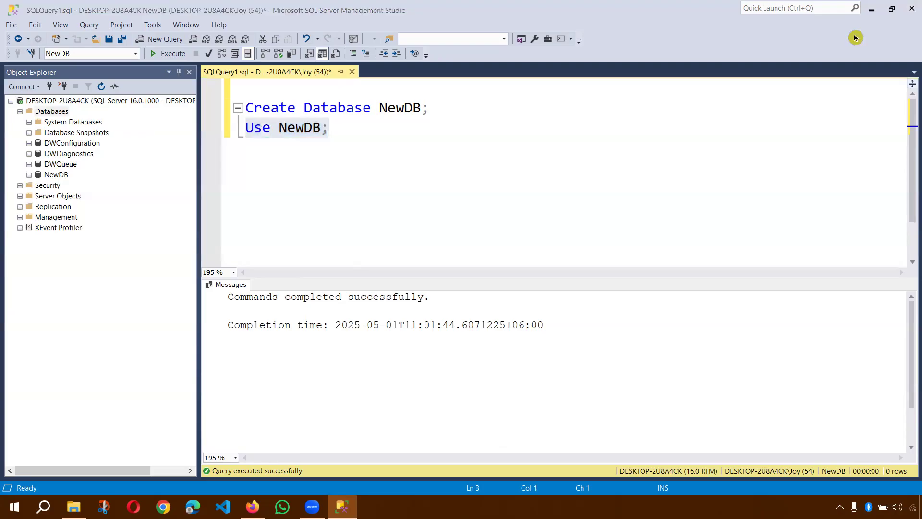
Close SQL Server Management Studio without saving SQLQuery1.sql.
{"action": "key", "text": "alt+F4"}
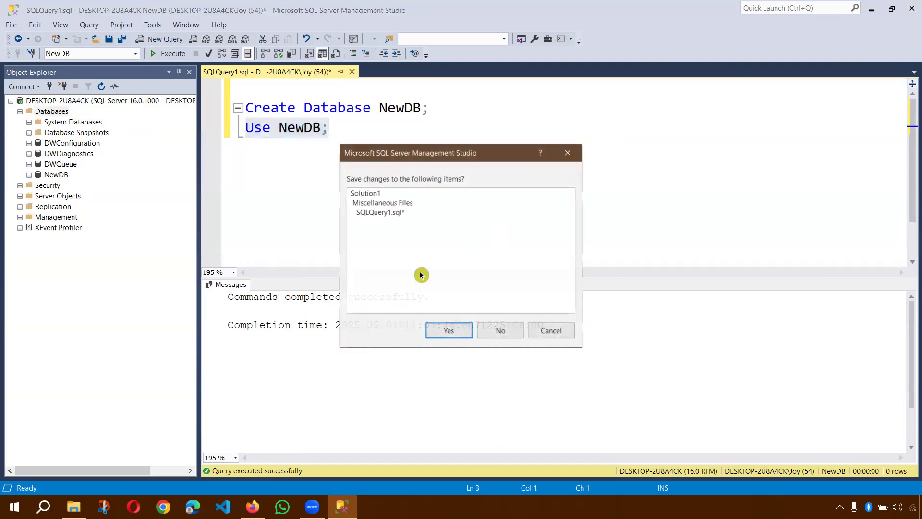
{"action": "left_click", "coordinate": [502, 330]}
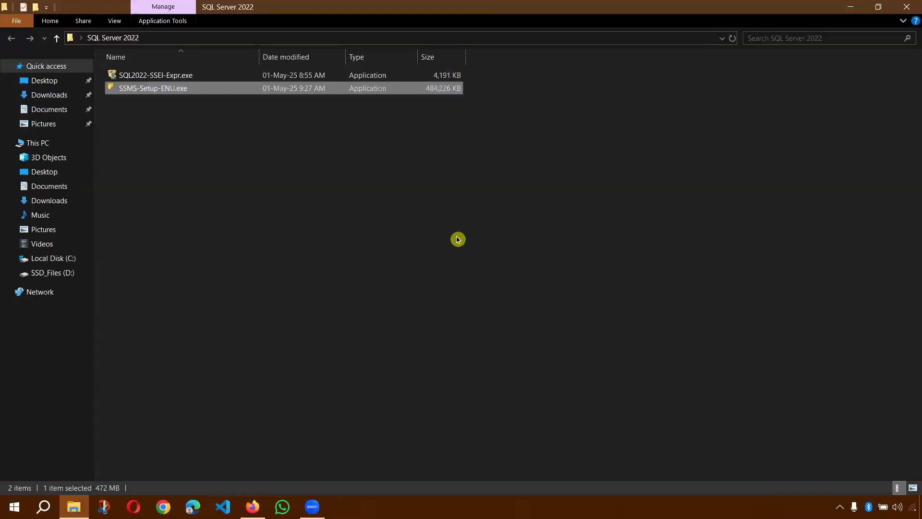
{"action": "left_click", "coordinate": [379, 268]}
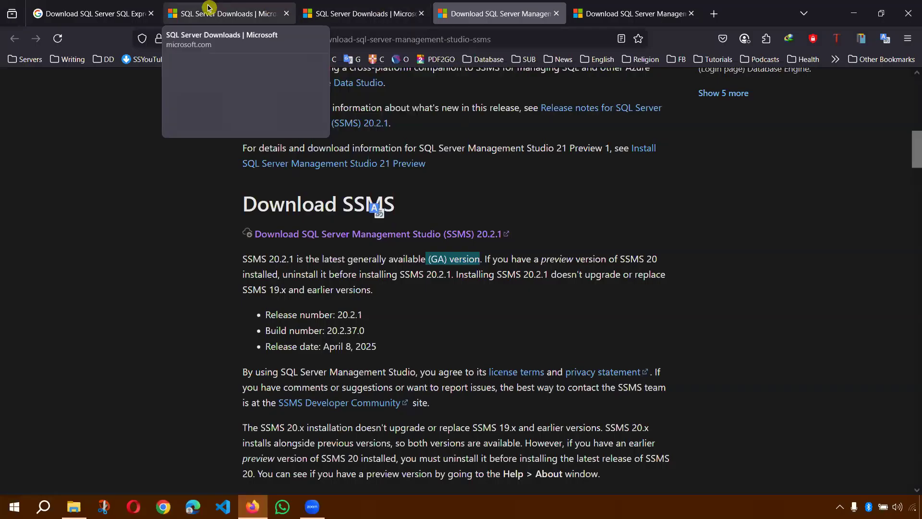
Review the SQL Server Downloads page in Firefox, including the Express edition and the Management Studio download link.
{"action": "left_click", "coordinate": [209, 7]}
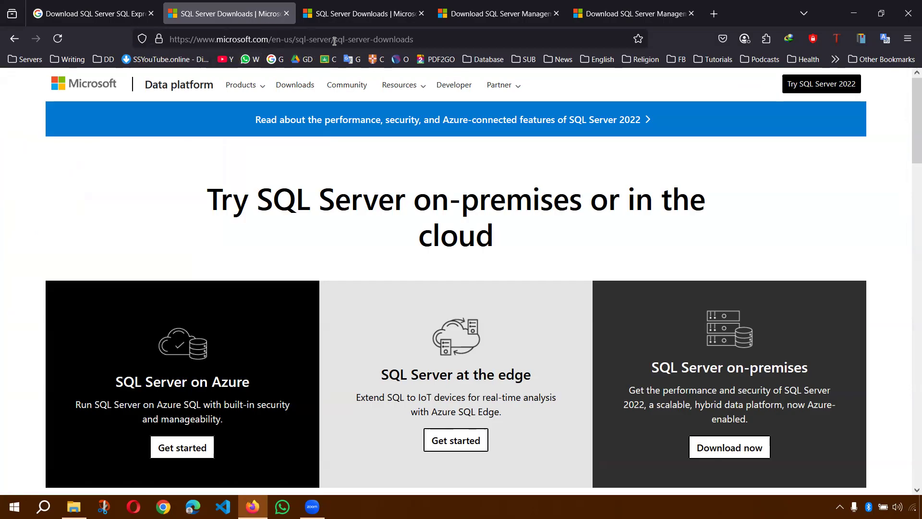
{"action": "left_click", "coordinate": [337, 7]}
{"action": "scroll", "coordinate": [432, 182], "scroll_direction": "up", "scroll_amount": 15}
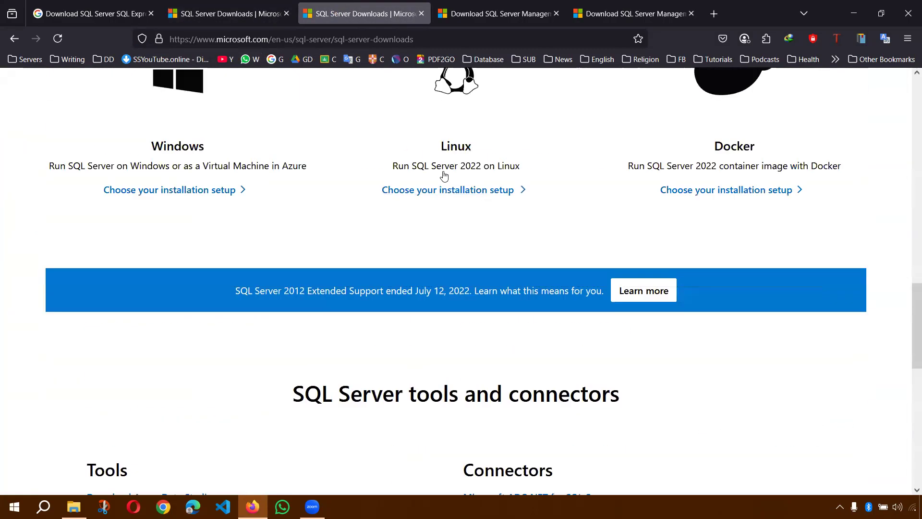
{"action": "scroll", "coordinate": [289, 82], "scroll_direction": "up", "scroll_amount": 5}
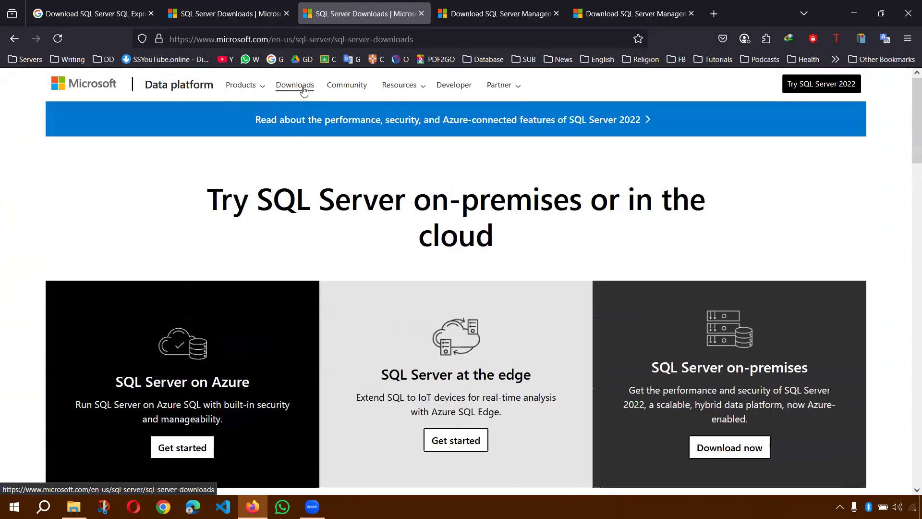
{"action": "scroll", "coordinate": [640, 306], "scroll_direction": "down", "scroll_amount": 9}
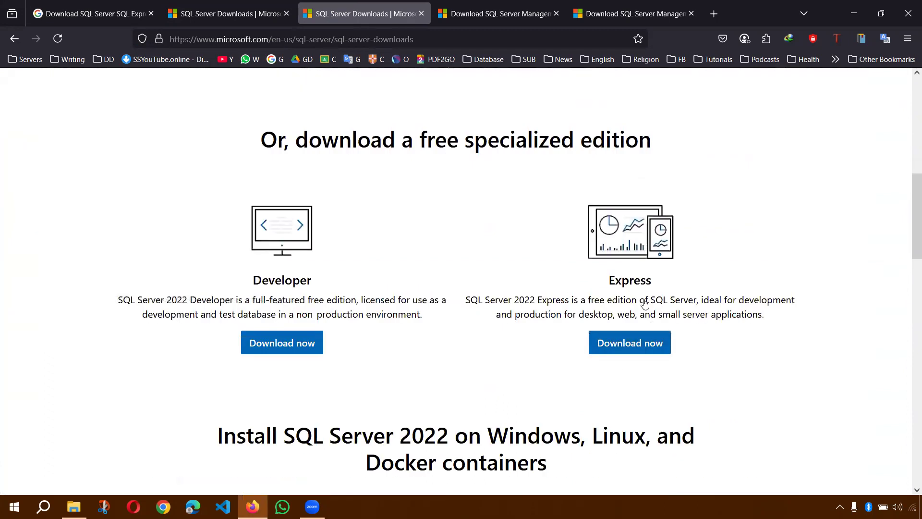
{"action": "scroll", "coordinate": [499, 288], "scroll_direction": "down", "scroll_amount": 5}
{"action": "scroll", "coordinate": [648, 190], "scroll_direction": "up", "scroll_amount": 4}
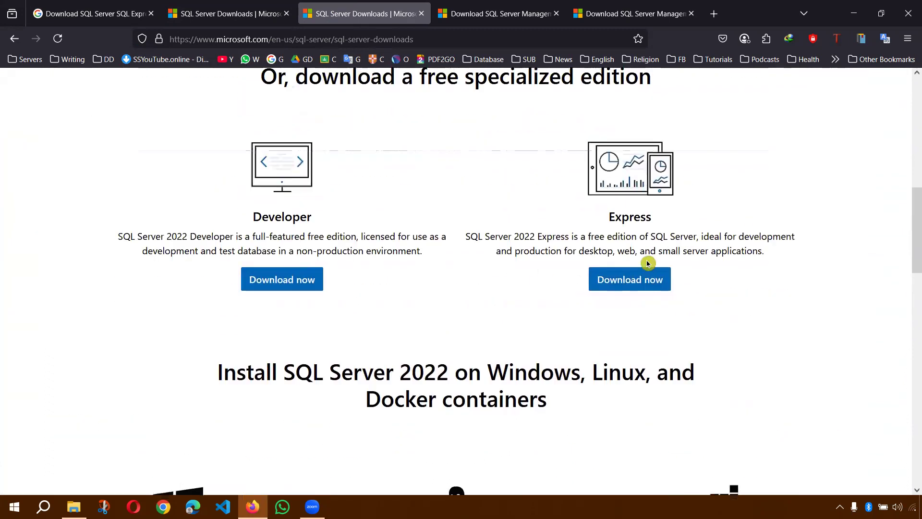
{"action": "scroll", "coordinate": [650, 262], "scroll_direction": "down", "scroll_amount": 15}
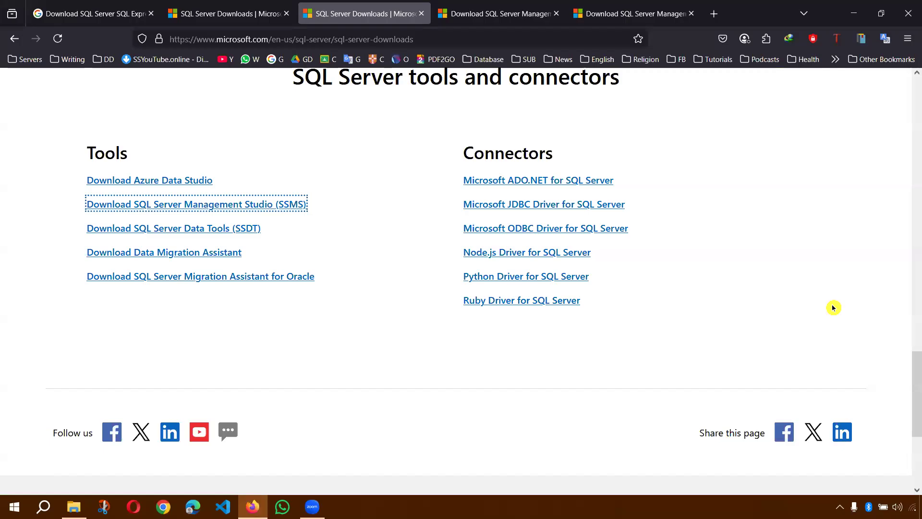
{"action": "left_click", "coordinate": [558, 445]}
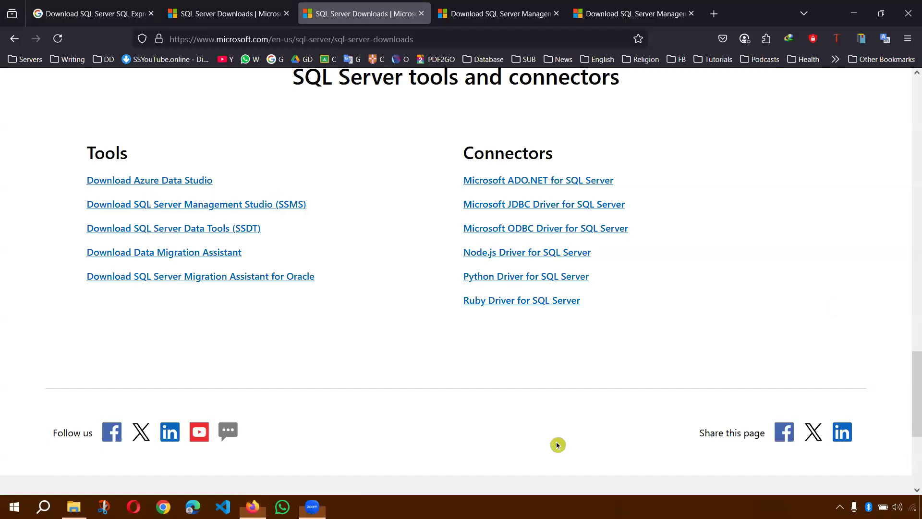